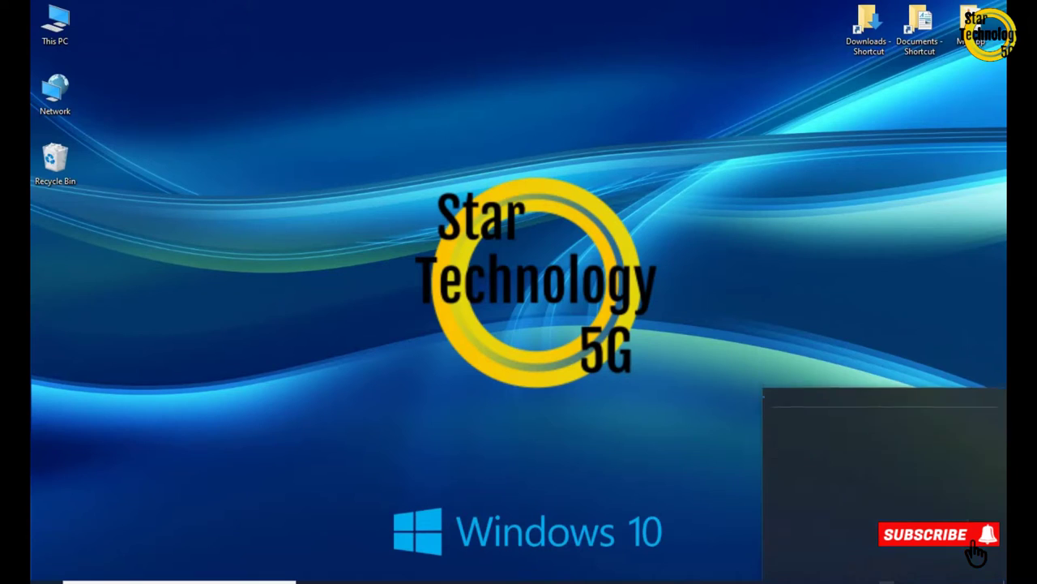
Go to Ethernet > Change adapter options and open the Ethernet 2 (Remote NDIS) adapter's Properties
{"action": "left_click", "coordinate": [824, 509]}
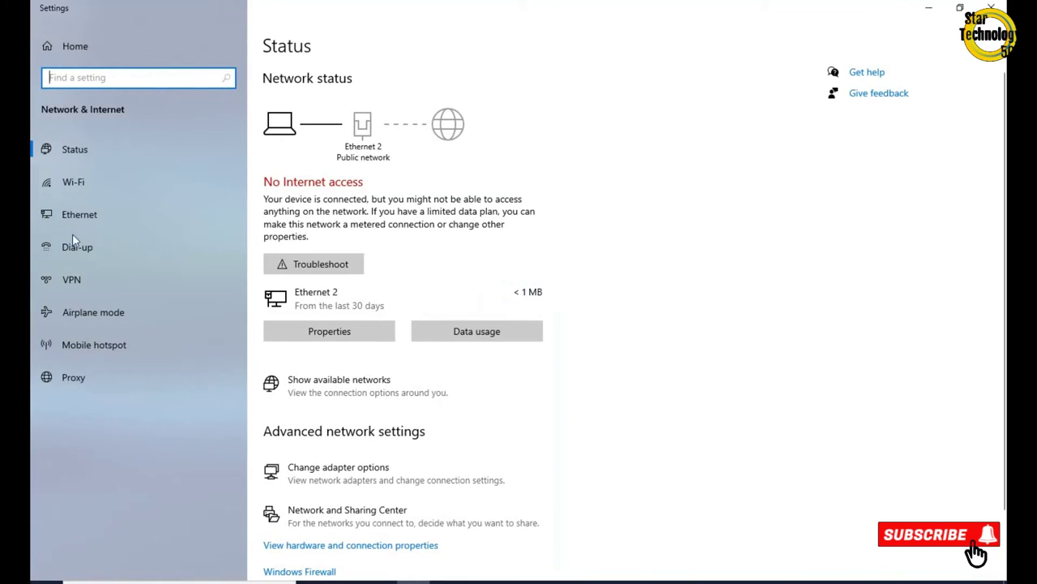
{"action": "left_click", "coordinate": [63, 215]}
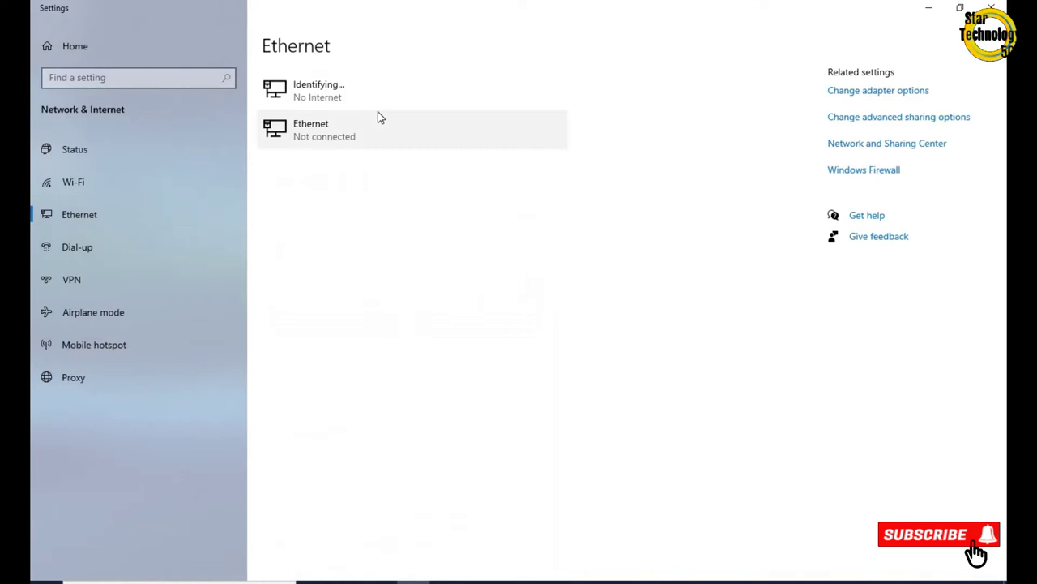
{"action": "left_click", "coordinate": [869, 92]}
{"action": "left_click", "coordinate": [373, 180]}
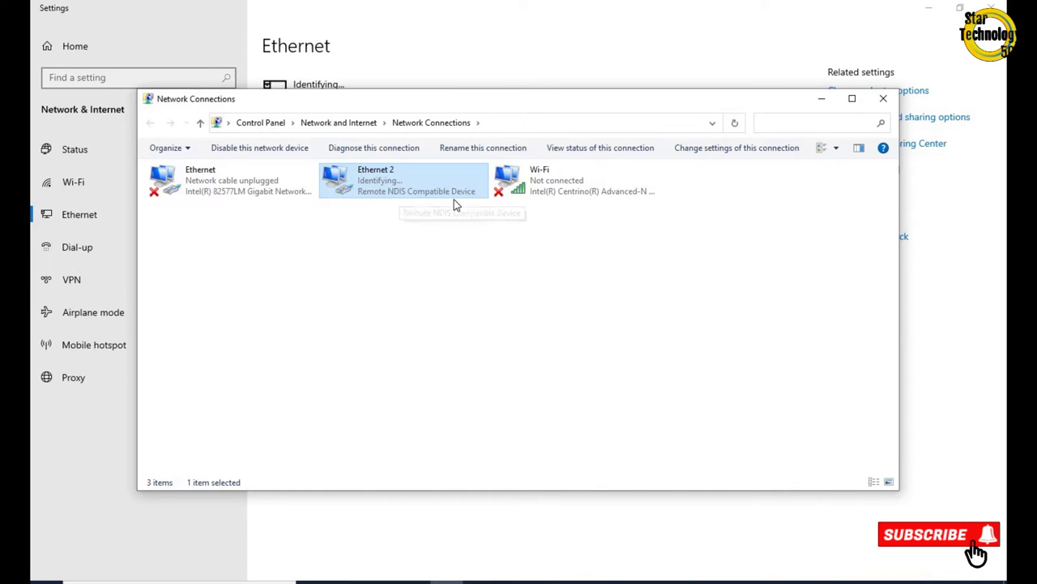
{"action": "right_click", "coordinate": [360, 174]}
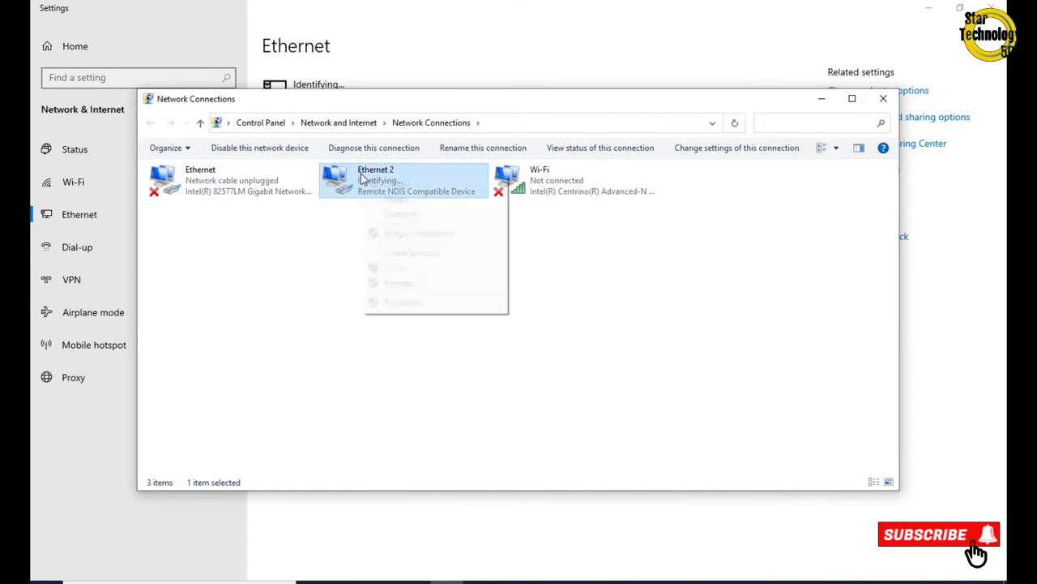
{"action": "left_click", "coordinate": [402, 302]}
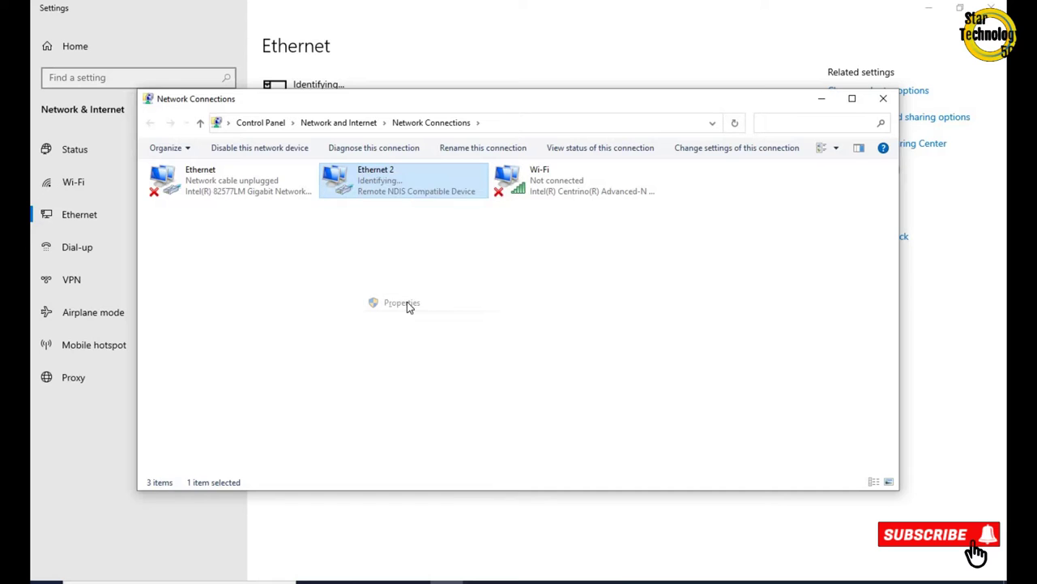
Give Ethernet 2 the static IPv4 address 169.254.0.1 with mask 255.255.255.0 and close its properties
{"action": "left_click", "coordinate": [258, 303]}
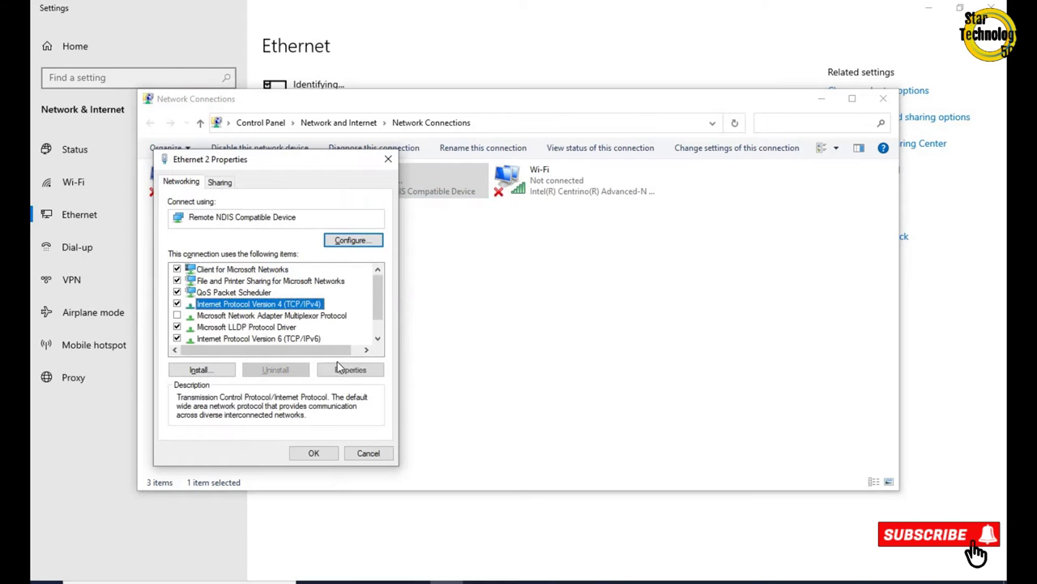
{"action": "left_click", "coordinate": [344, 370]}
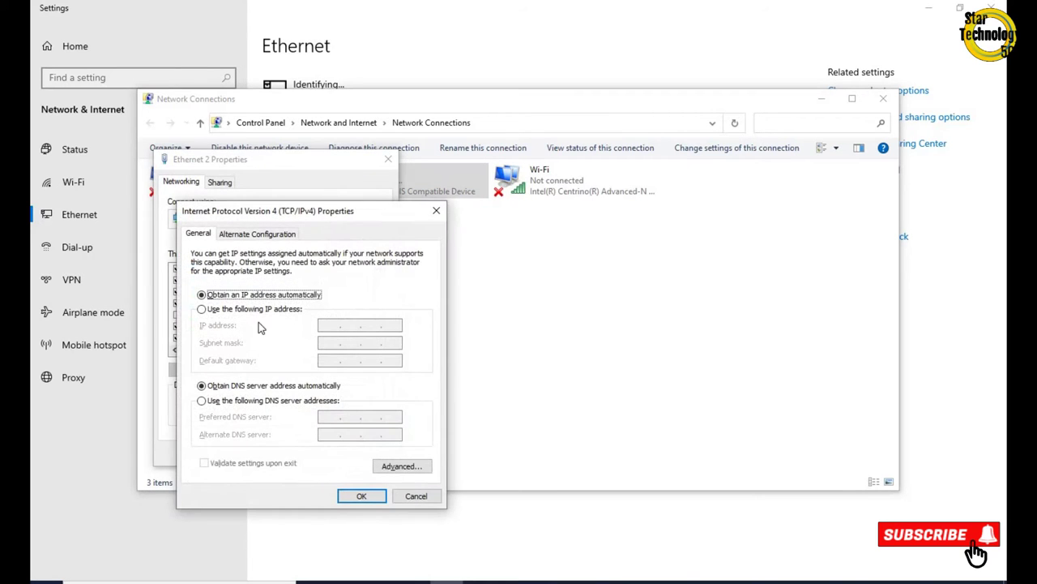
{"action": "left_click", "coordinate": [248, 311]}
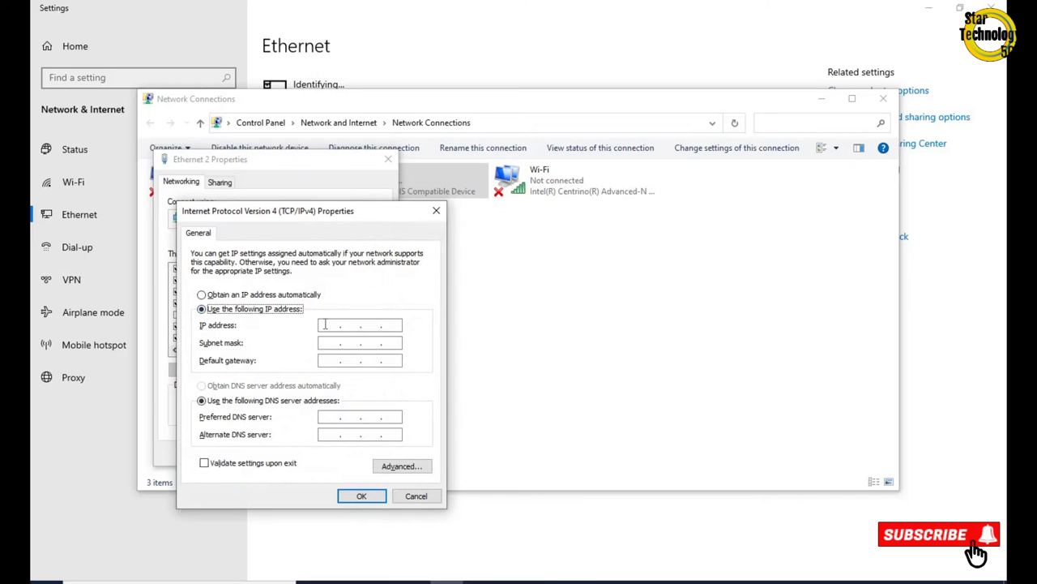
{"action": "left_click", "coordinate": [325, 324]}
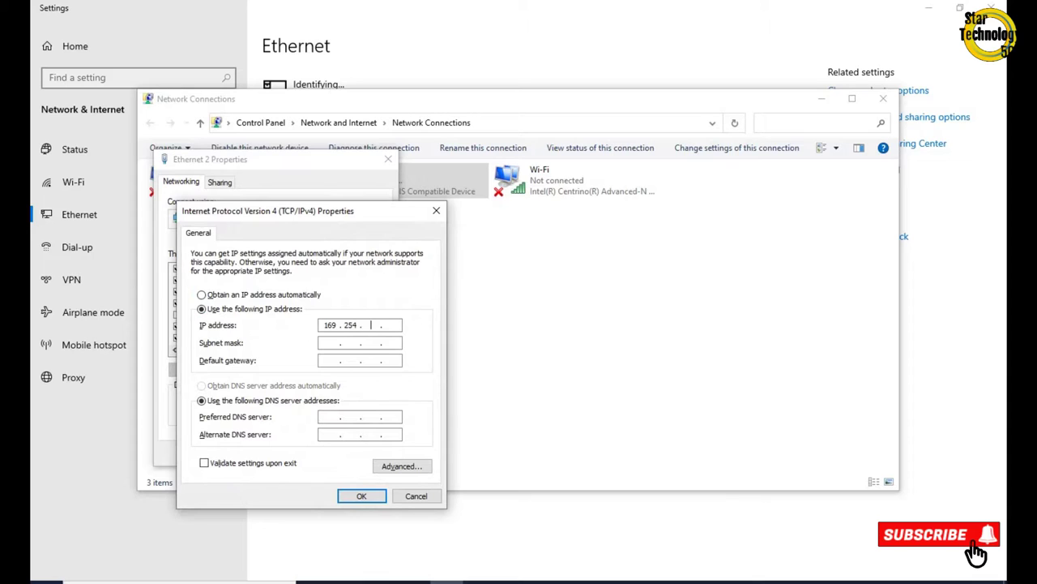
{"action": "left_click", "coordinate": [329, 343]}
{"action": "type", "text": "255 . 255 . 255 . 0"}
{"action": "left_click", "coordinate": [362, 495]}
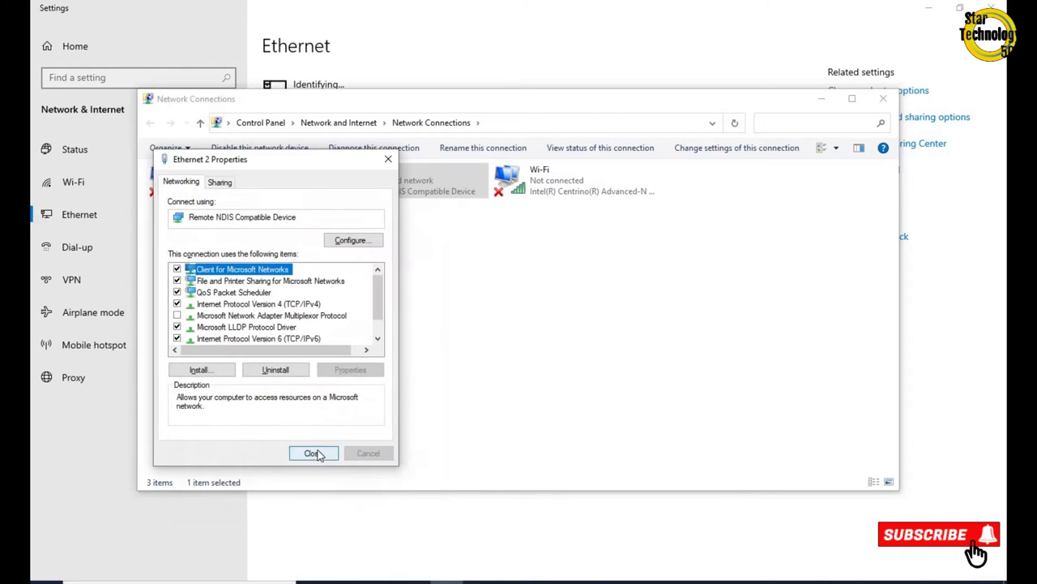
{"action": "left_click", "coordinate": [314, 454]}
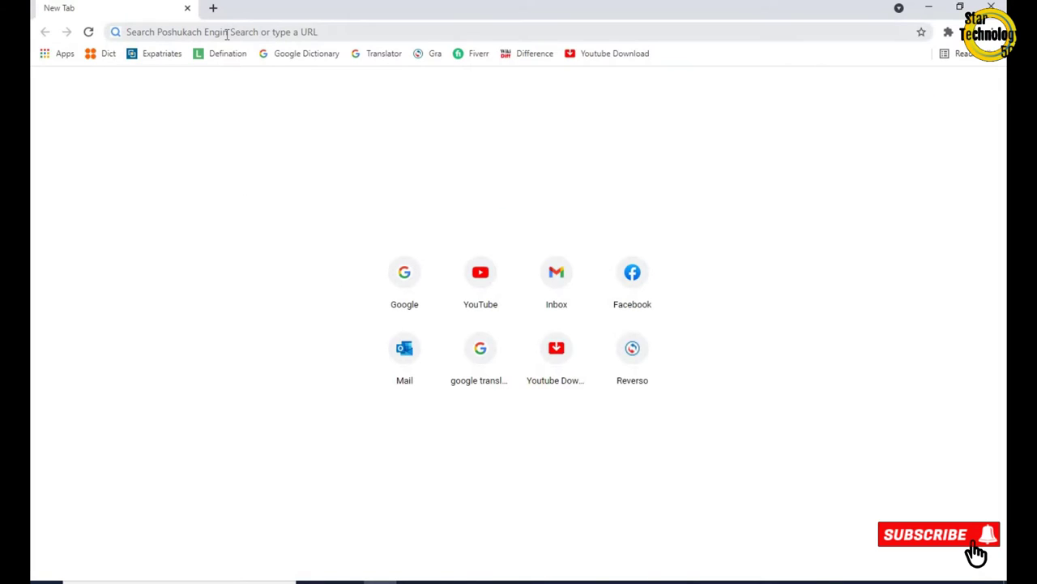
Browse to 169.254.0.1 in Chrome and proceed past the unsafe certificate warning
{"action": "left_click", "coordinate": [227, 32]}
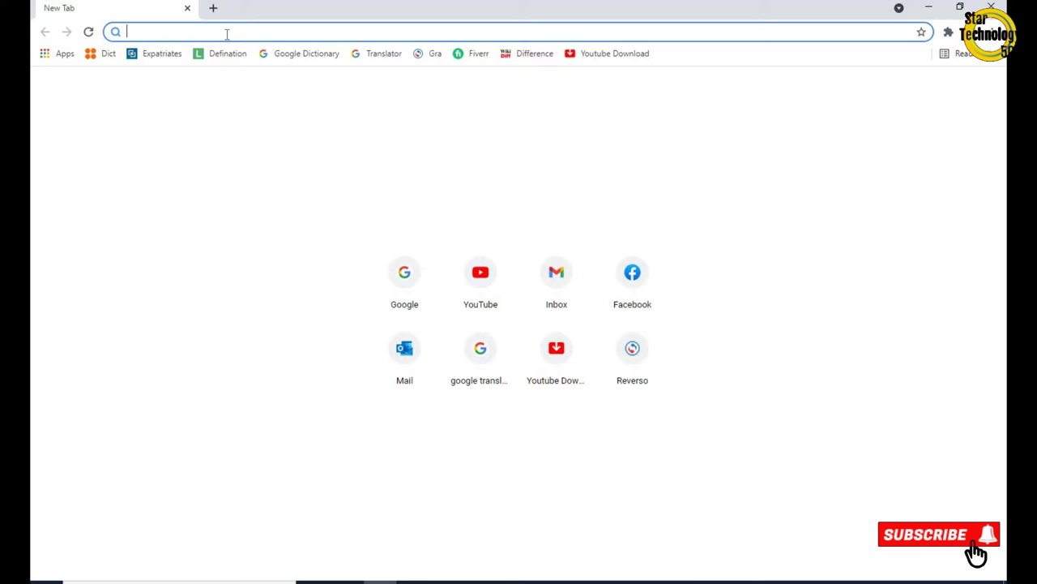
{"action": "type", "text": "169.254"}
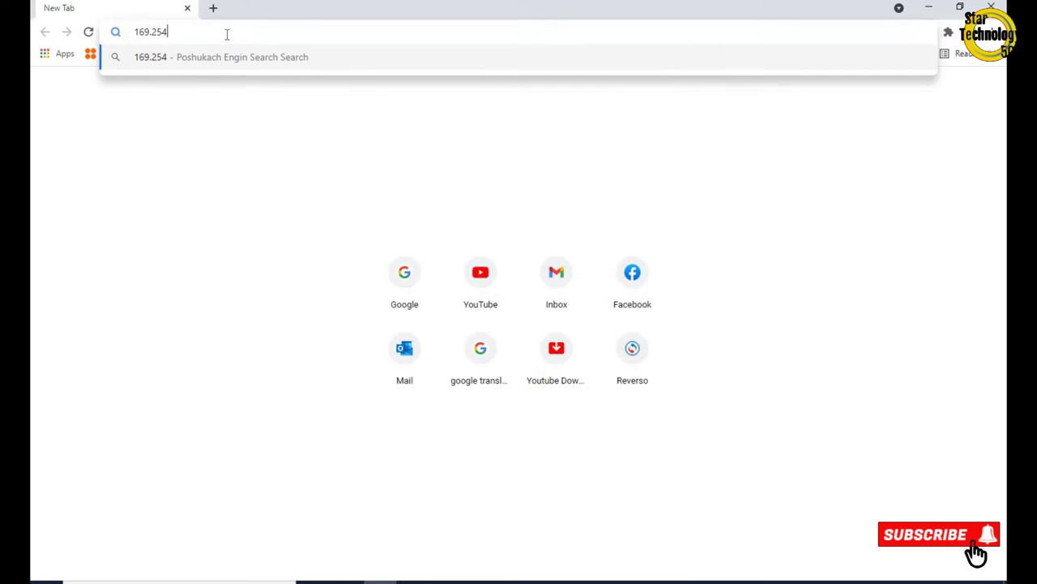
{"action": "type", "text": ".0.1"}
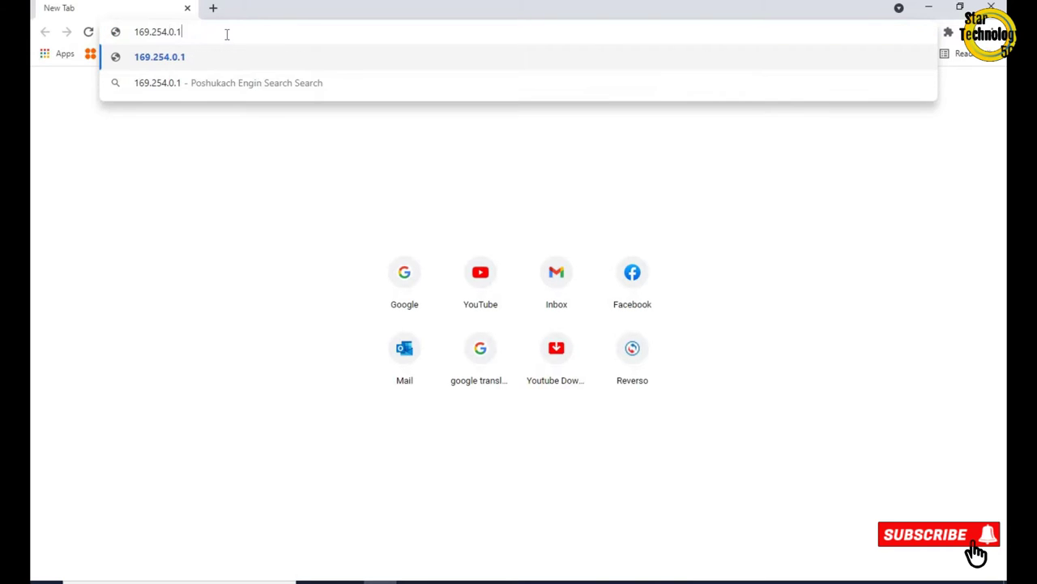
{"action": "key", "text": "Return"}
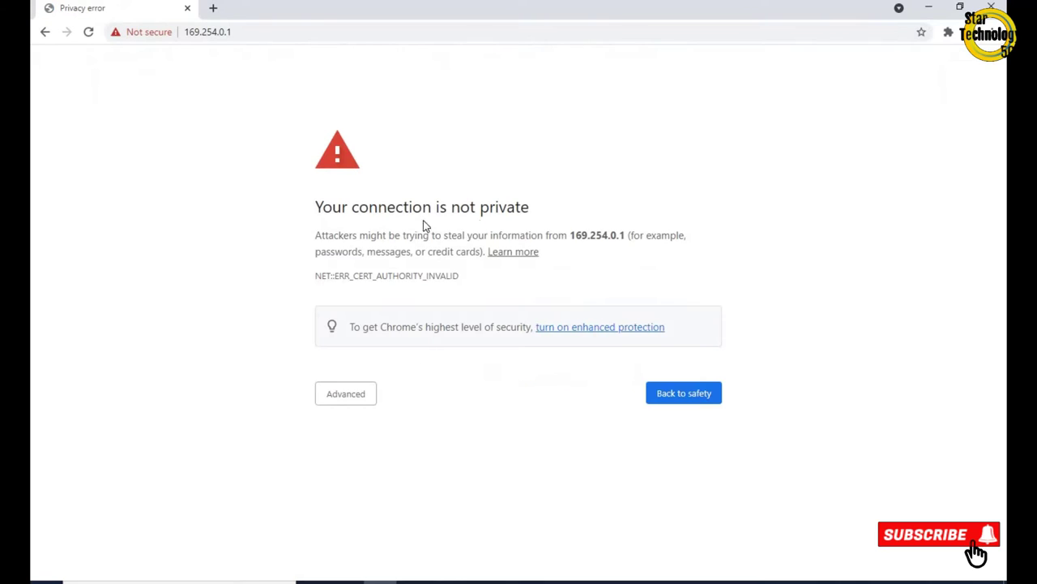
{"action": "left_click", "coordinate": [335, 396]}
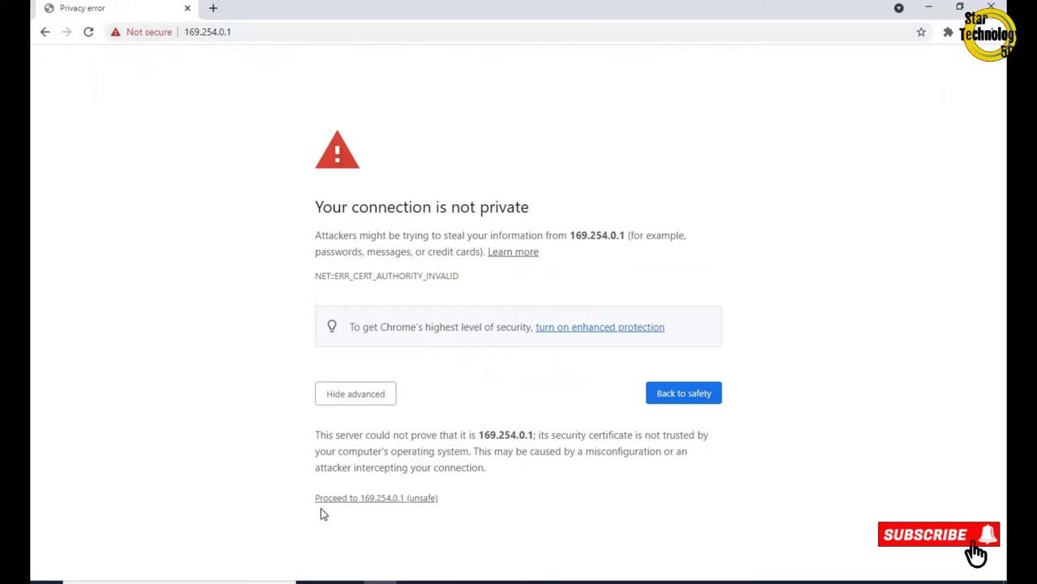
{"action": "left_click", "coordinate": [382, 501]}
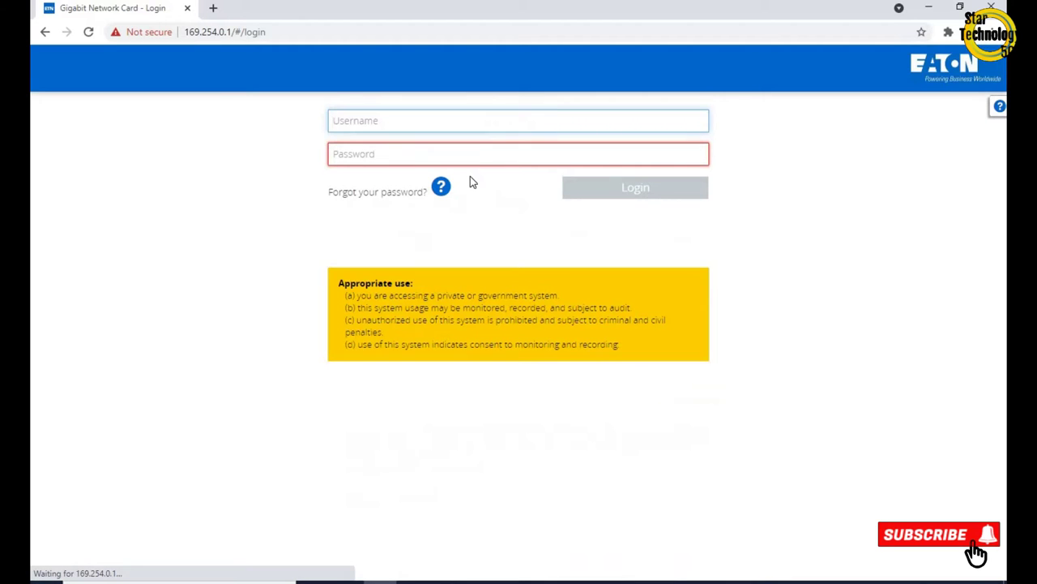
Log in to the network card with the default administrator username and password
{"action": "type", "text": "admin"}
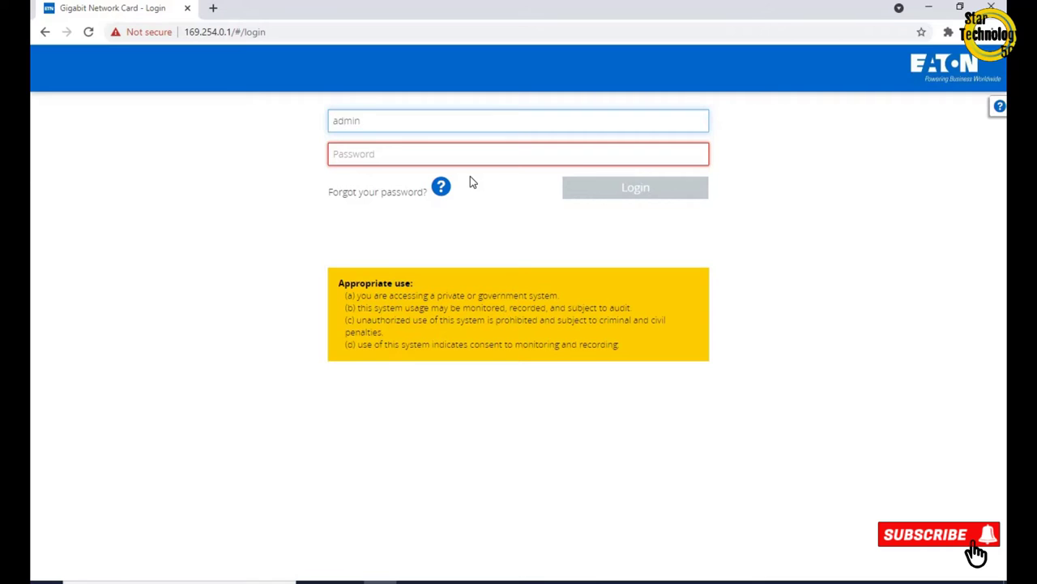
{"action": "key", "text": "Tab"}
{"action": "type", "text": "admin"}
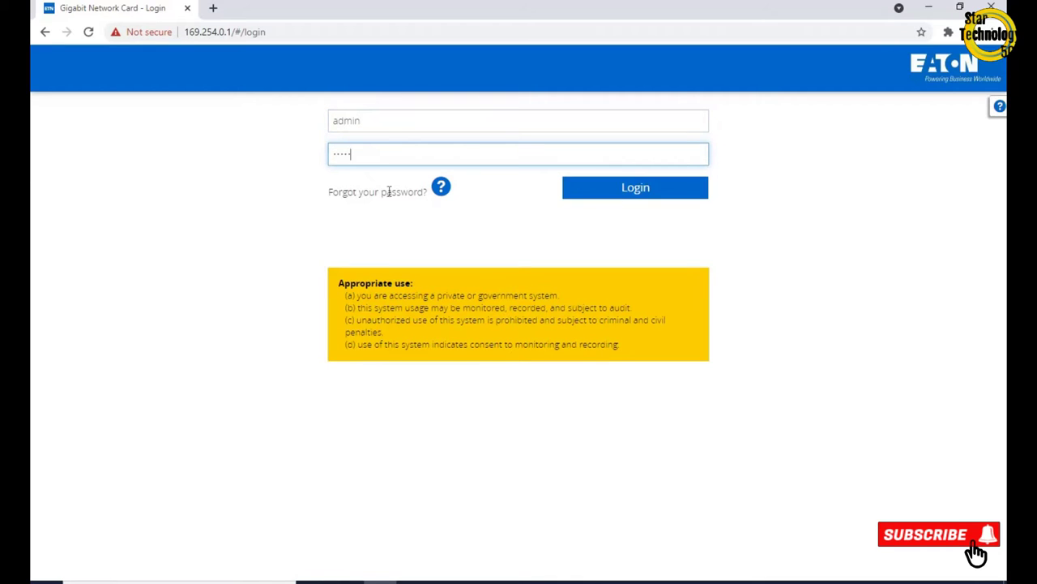
{"action": "left_click", "coordinate": [618, 194]}
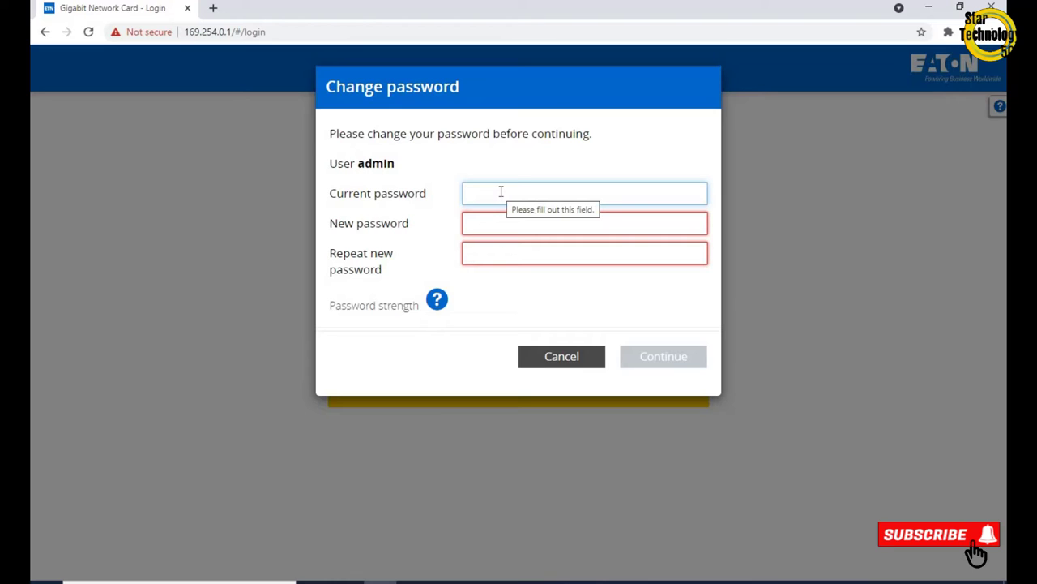
Enter the current admin password and the new password in the change-password form
{"action": "type", "text": "a"}
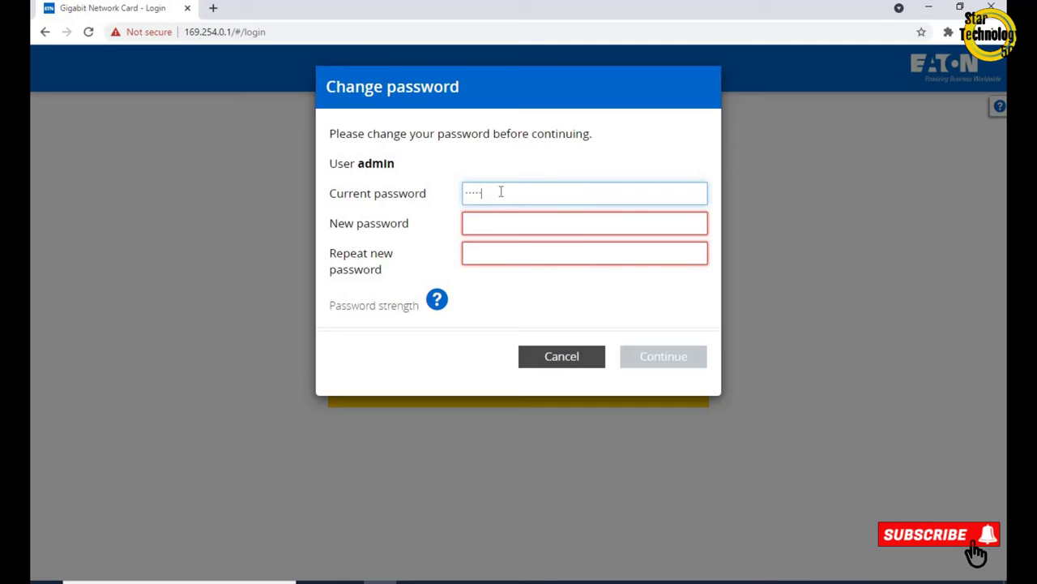
{"action": "key", "text": "Tab"}
{"action": "type", "text": "a"}
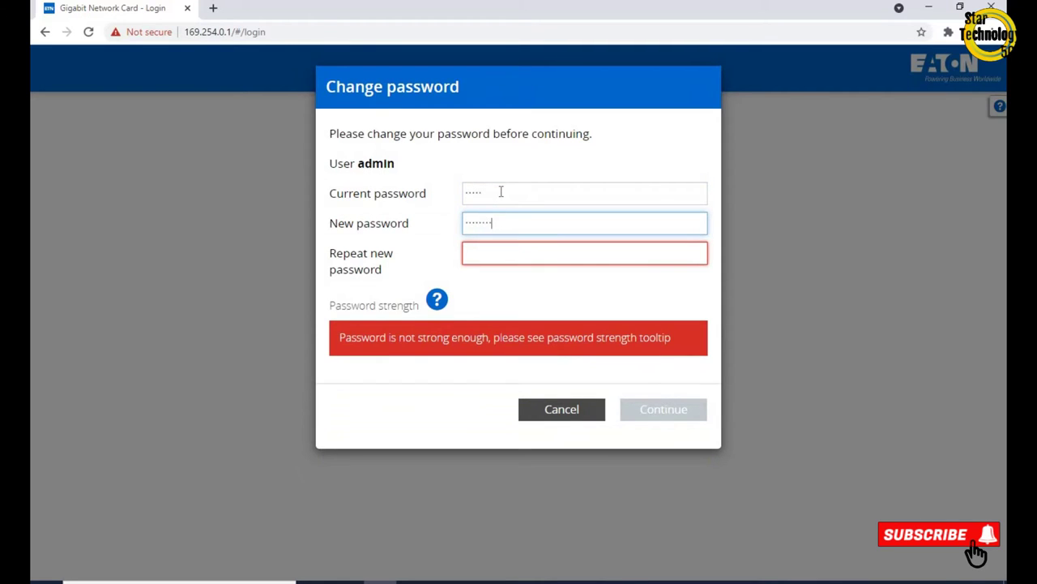
{"action": "key", "text": "Tab"}
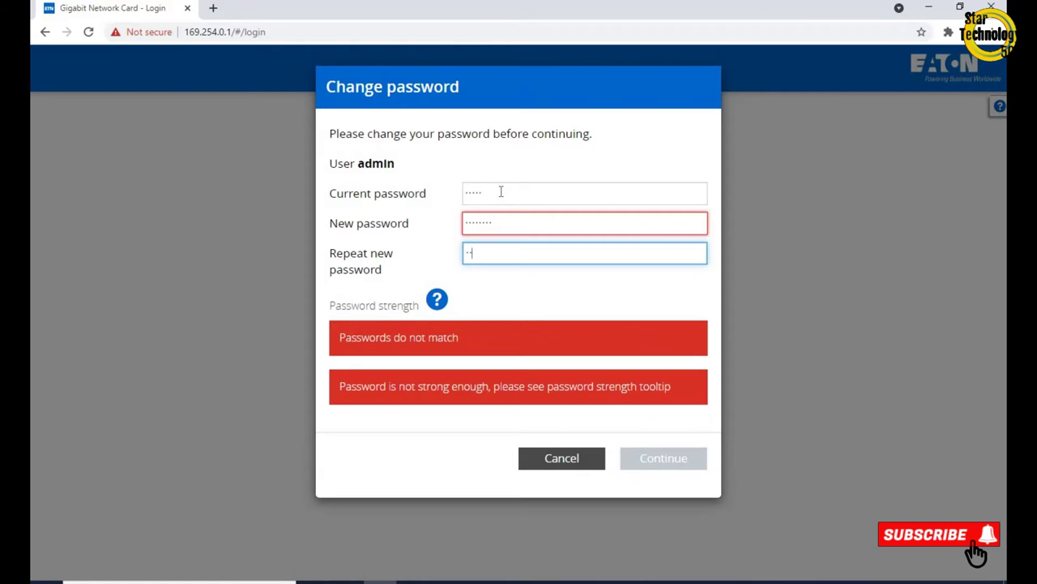
{"action": "type", "text": "••••••••"}
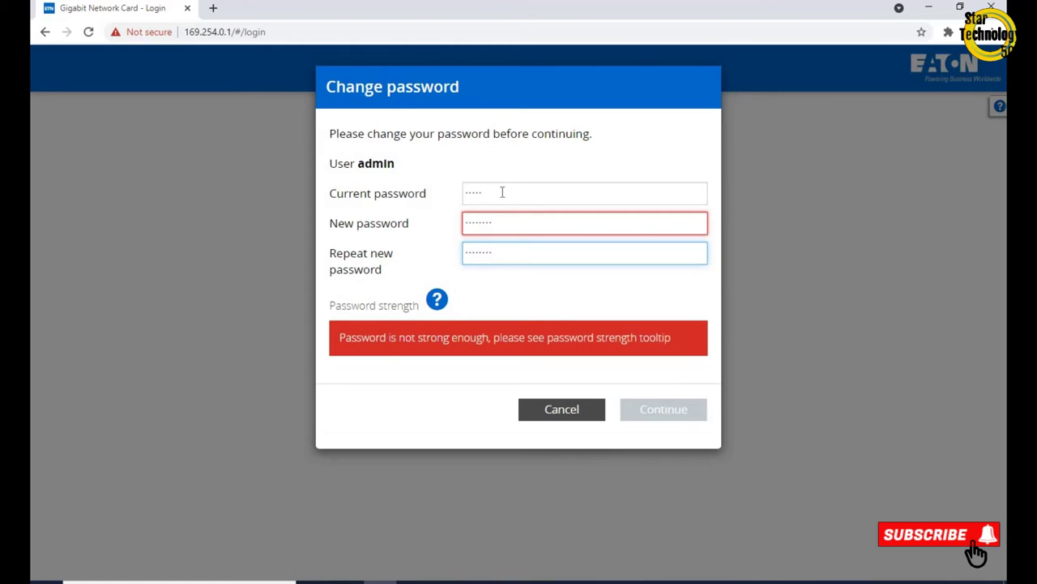
Clear and retype the new password in both fields, then submit the password change
{"action": "key", "text": "ctrl+a"}
{"action": "left_click", "coordinate": [505, 220]}
{"action": "key", "text": "ctrl+a"}
{"action": "key", "text": "BackSpace"}
{"action": "left_click", "coordinate": [520, 255]}
{"action": "key", "text": "ctrl+a"}
{"action": "key", "text": "BackSpace"}
{"action": "left_click", "coordinate": [486, 220]}
{"action": "type", "text": "•"}
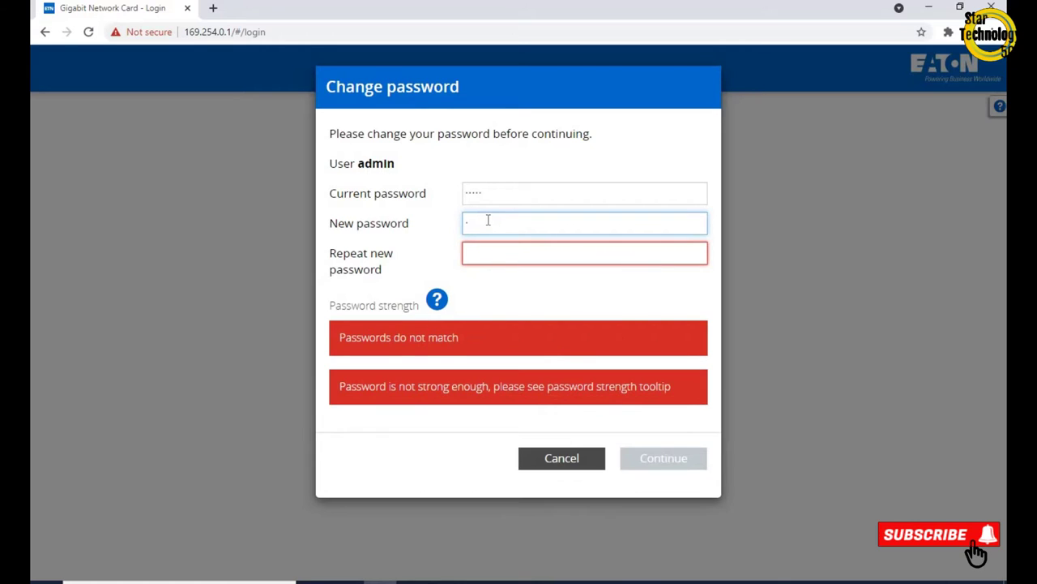
{"action": "type", "text": "•••••••"}
{"action": "left_click", "coordinate": [491, 252]}
{"action": "type", "text": "••••••"}
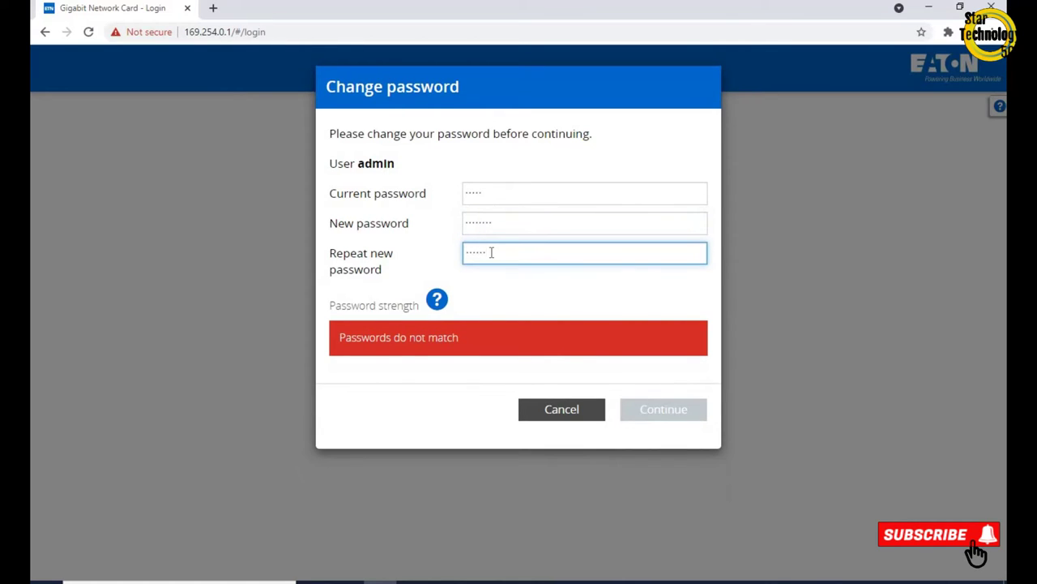
{"action": "type", "text": "••"}
{"action": "left_click", "coordinate": [658, 363]}
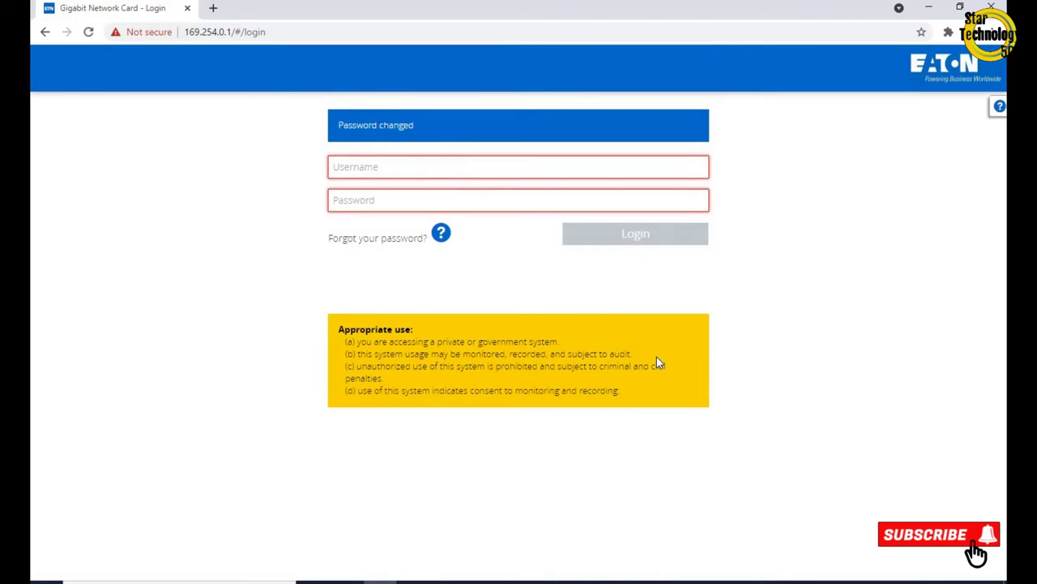
{"action": "left_click", "coordinate": [394, 167]}
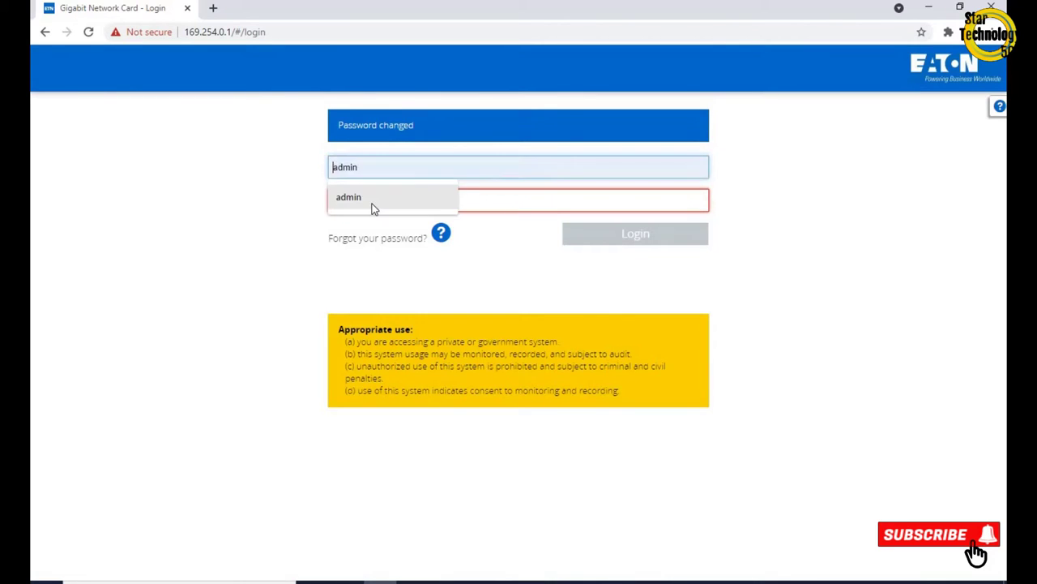
Log in as admin with the new password, accept the license agreement, and continue to the 5PX 1500 home page
{"action": "left_click", "coordinate": [371, 209]}
{"action": "left_click", "coordinate": [372, 157]}
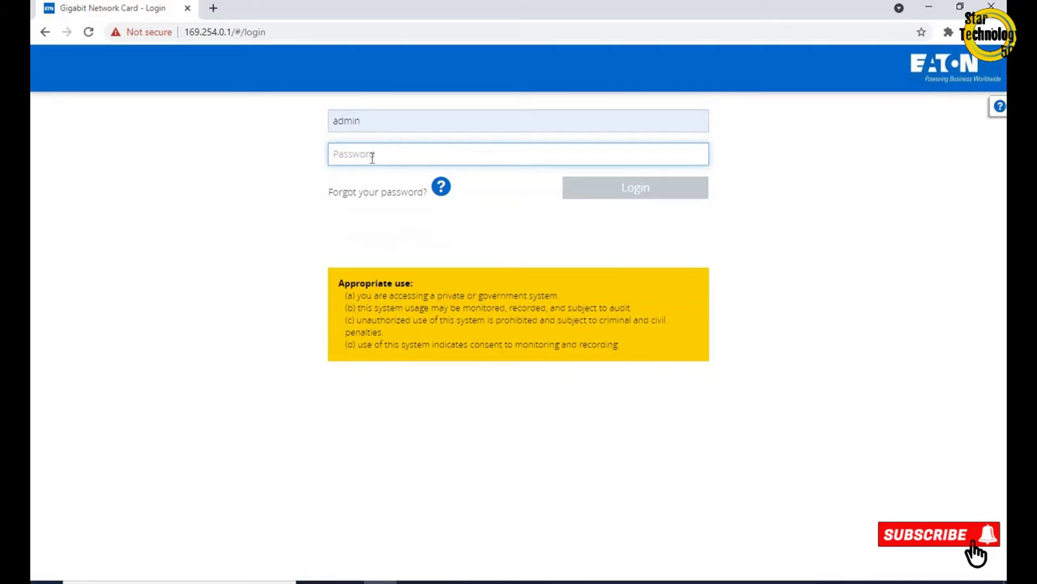
{"action": "type", "text": "•"}
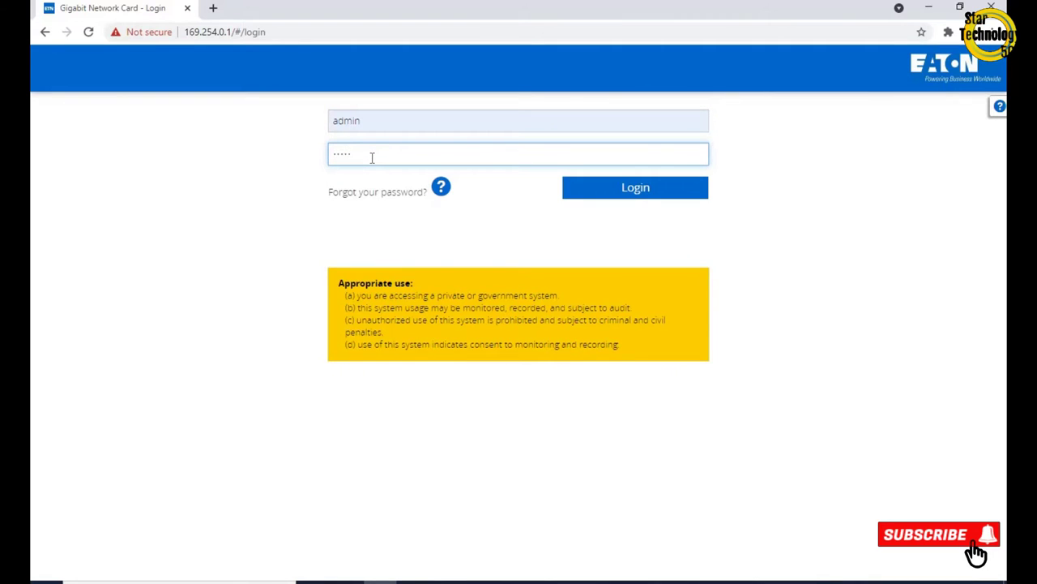
{"action": "left_click", "coordinate": [608, 189]}
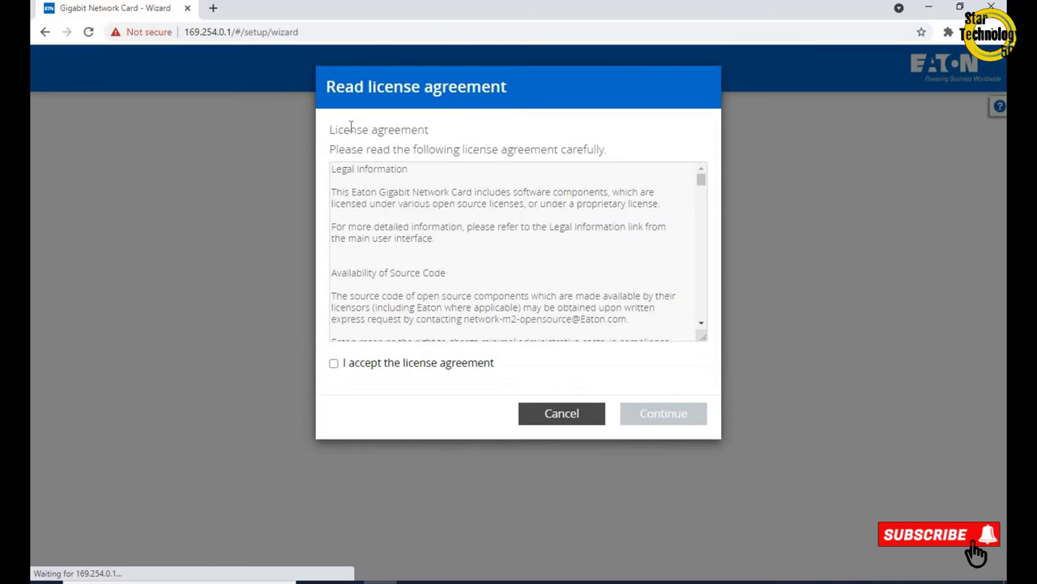
{"action": "left_click", "coordinate": [333, 363]}
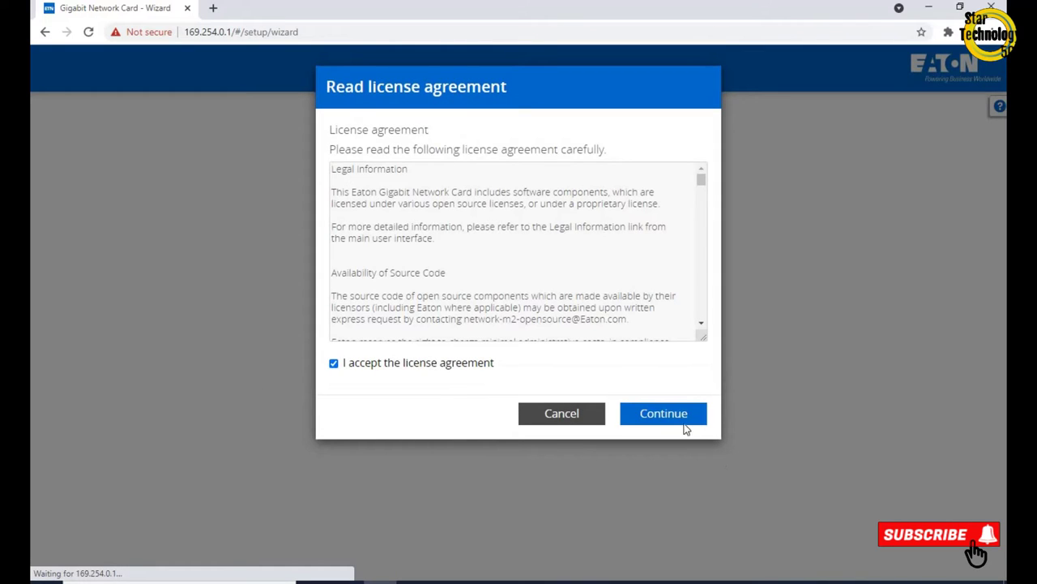
{"action": "scroll", "coordinate": [699, 204], "scroll_direction": "down", "scroll_amount": 15}
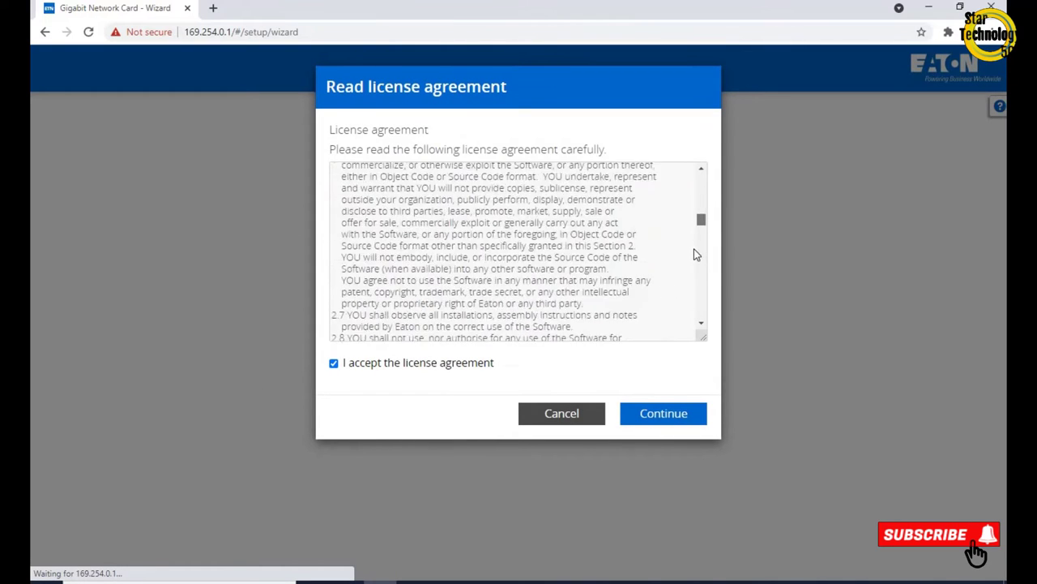
{"action": "scroll", "coordinate": [690, 251], "scroll_direction": "up", "scroll_amount": 10}
{"action": "scroll", "coordinate": [693, 177], "scroll_direction": "up", "scroll_amount": 5}
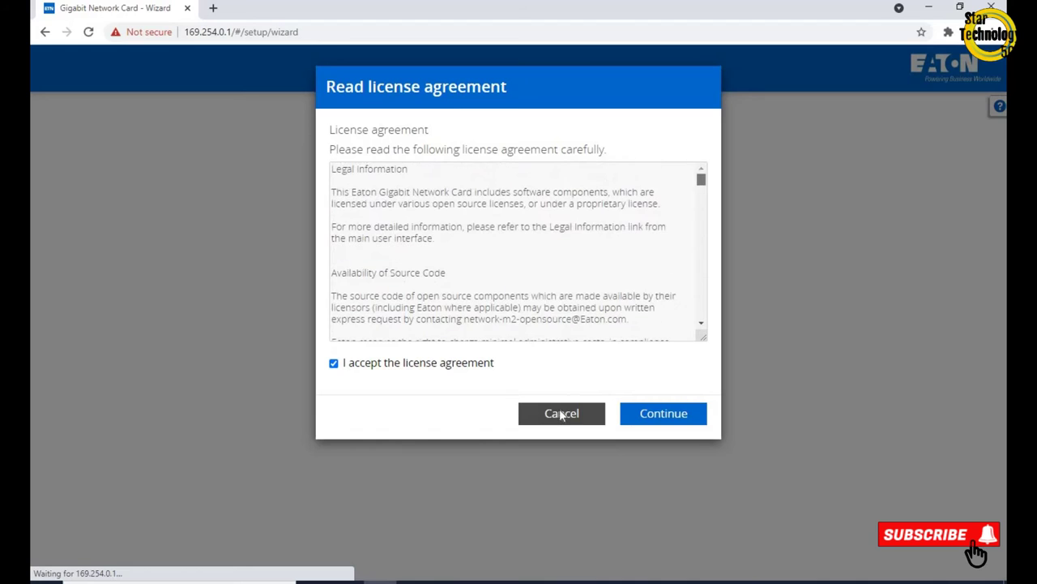
{"action": "left_click", "coordinate": [665, 414]}
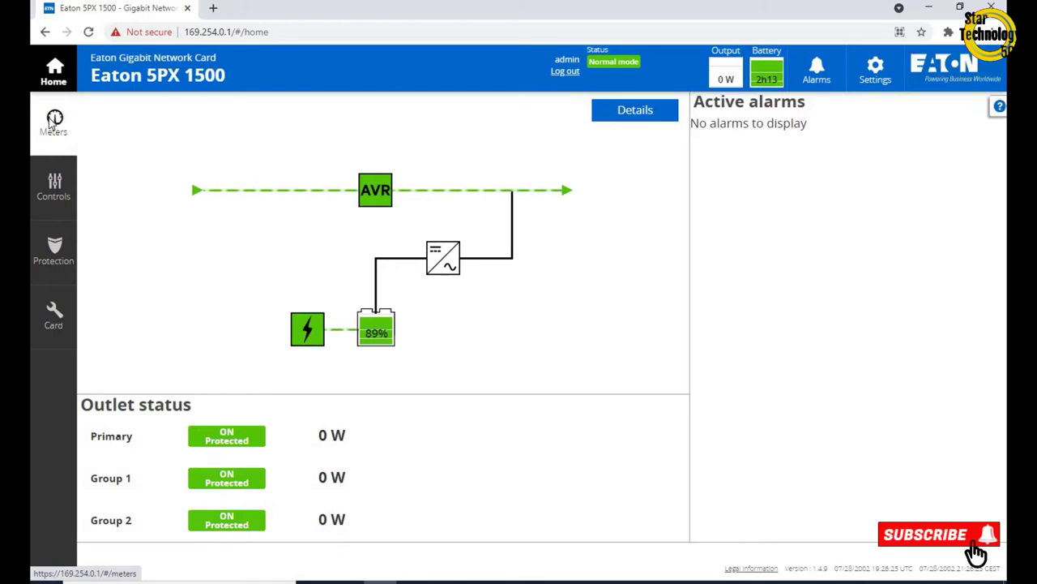
Open the Meters page showing 60 Hz and 208.4 V for utility and output
{"action": "left_click", "coordinate": [49, 121]}
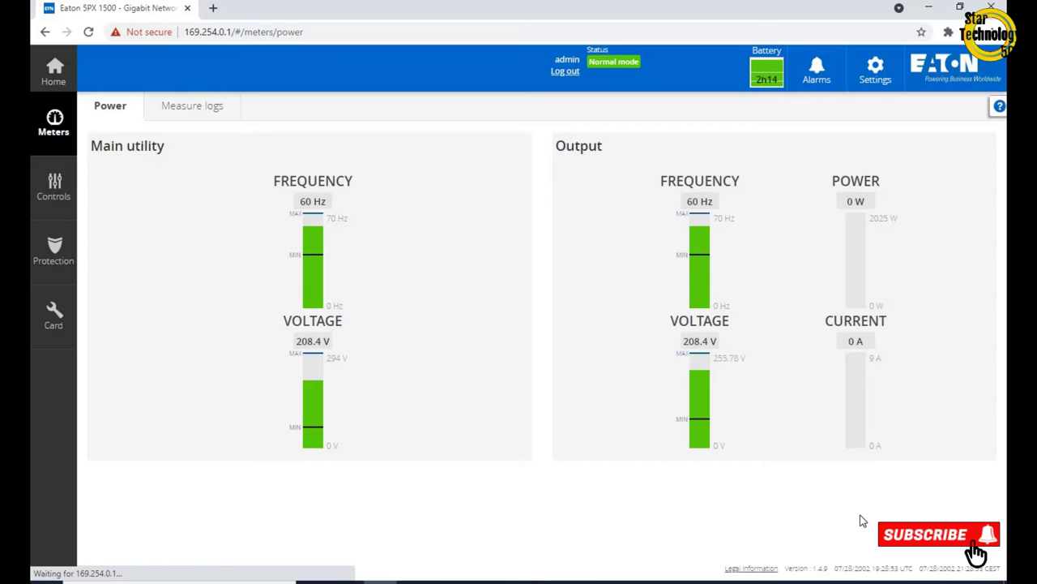
{"action": "left_click", "coordinate": [47, 188]}
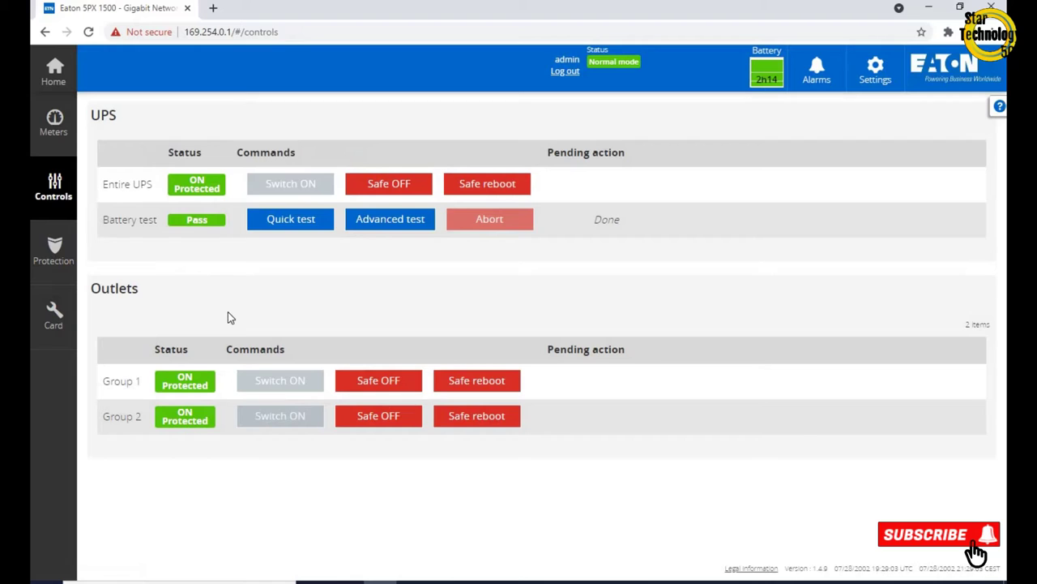
Safe OFF the entire UPS, confirm the shutdown, then switch the UPS back on
{"action": "left_click", "coordinate": [379, 186]}
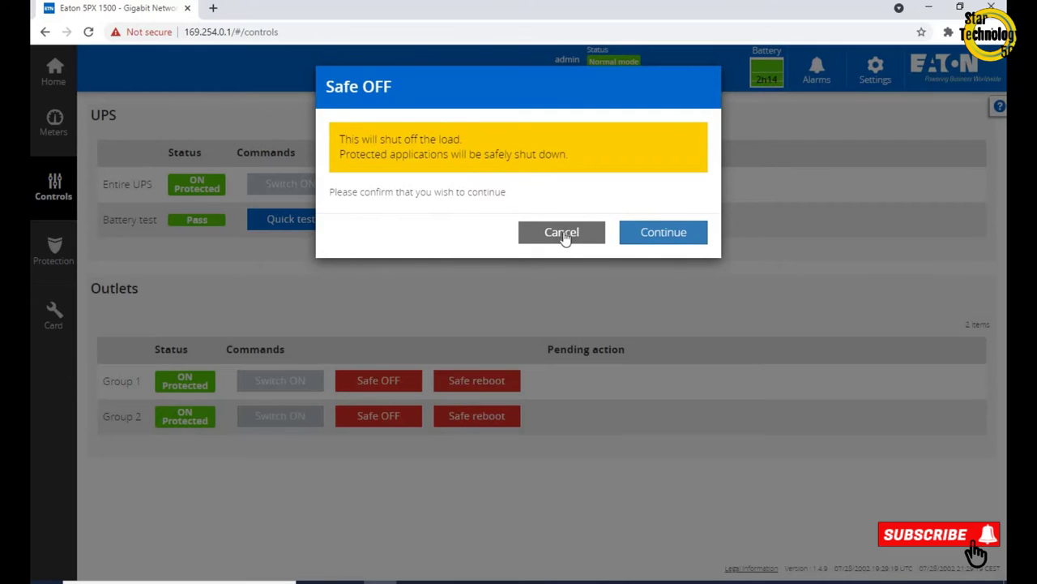
{"action": "left_click", "coordinate": [663, 233]}
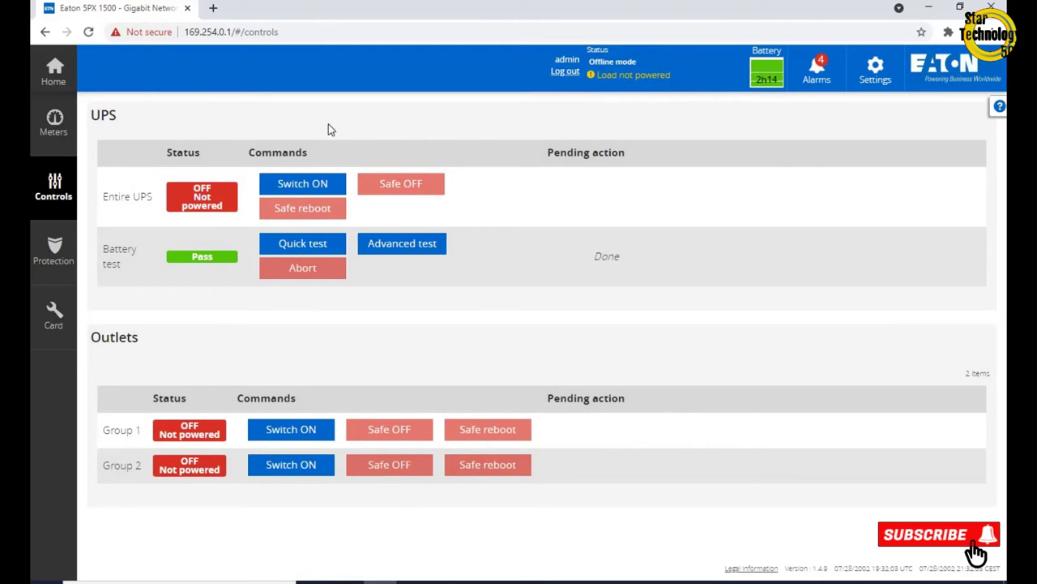
{"action": "left_click", "coordinate": [301, 186]}
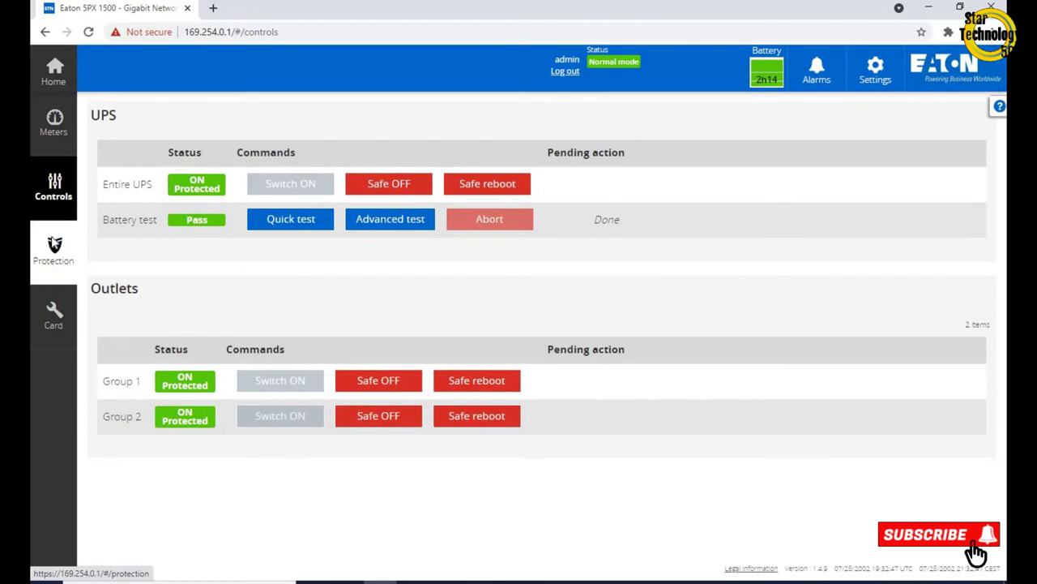
Check the Protection shutdown page, then view the card's system information with firmware 1.4.9
{"action": "left_click", "coordinate": [54, 243]}
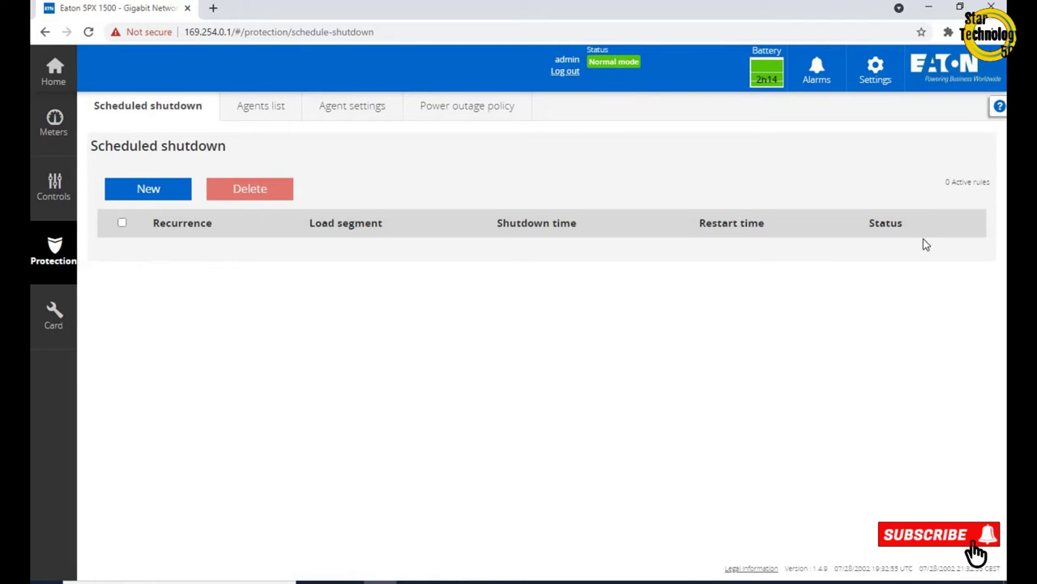
{"action": "left_click", "coordinate": [51, 321]}
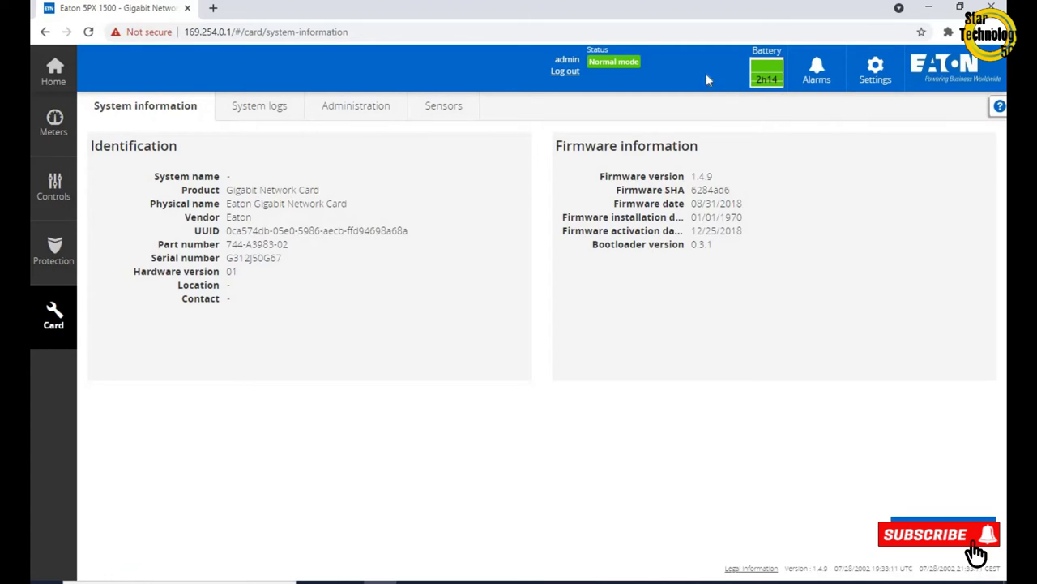
Browse the Sensors, Administration and System logs tabs, download the system logs, and return Home
{"action": "left_click", "coordinate": [453, 108]}
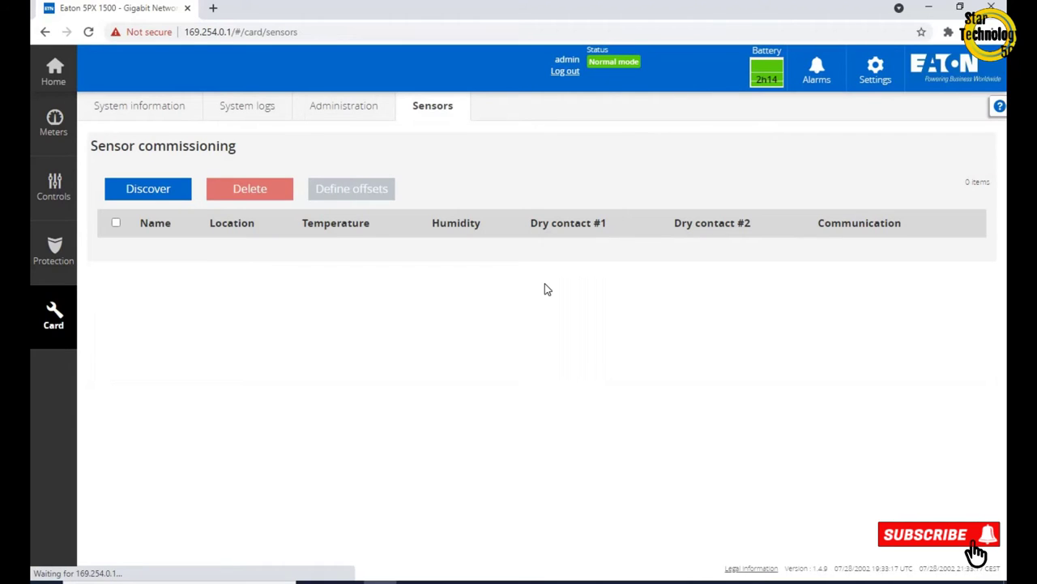
{"action": "left_click", "coordinate": [363, 105]}
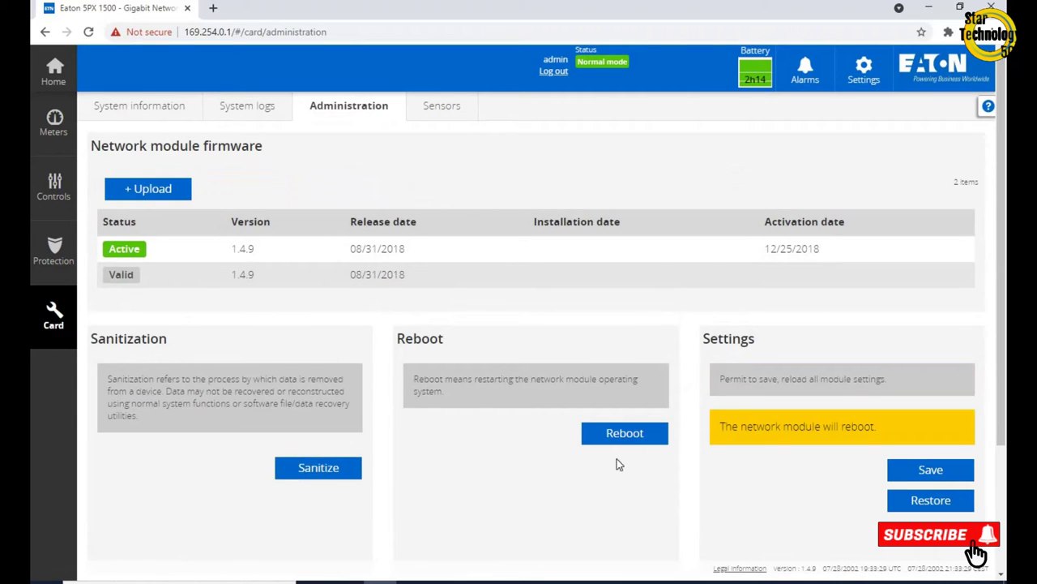
{"action": "left_click", "coordinate": [239, 110]}
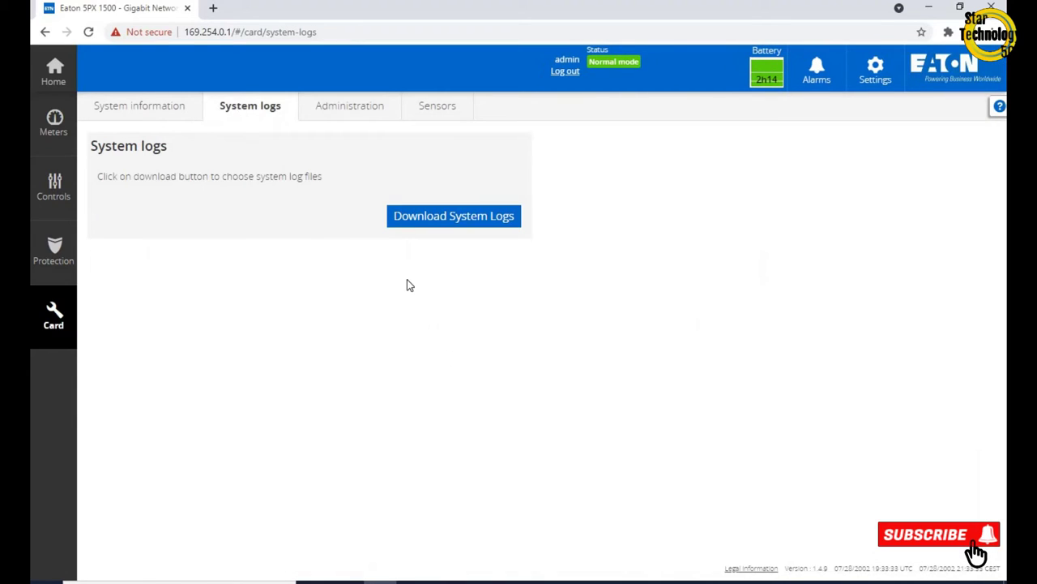
{"action": "left_click", "coordinate": [500, 220]}
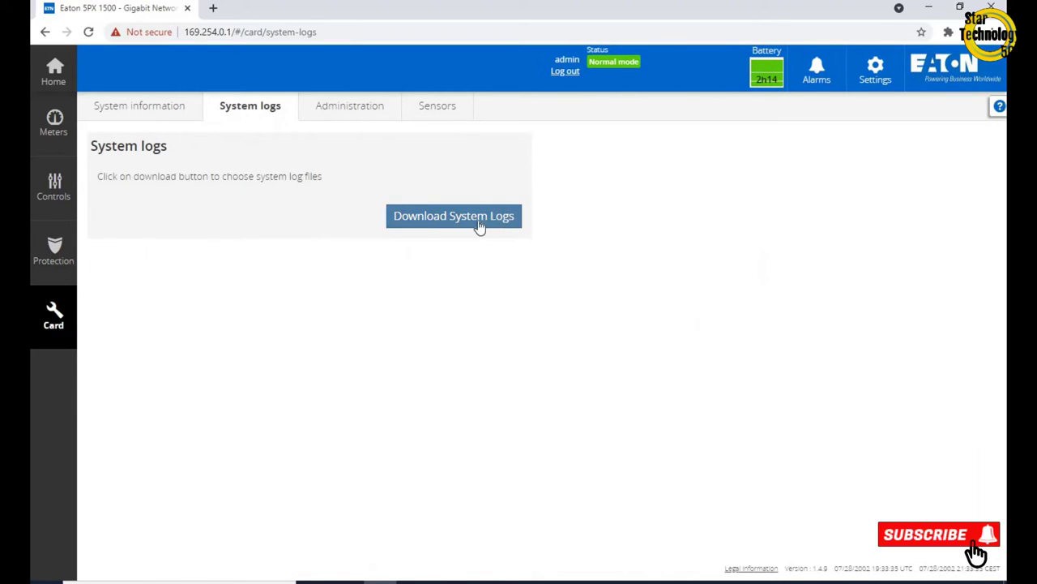
{"action": "left_click", "coordinate": [50, 76]}
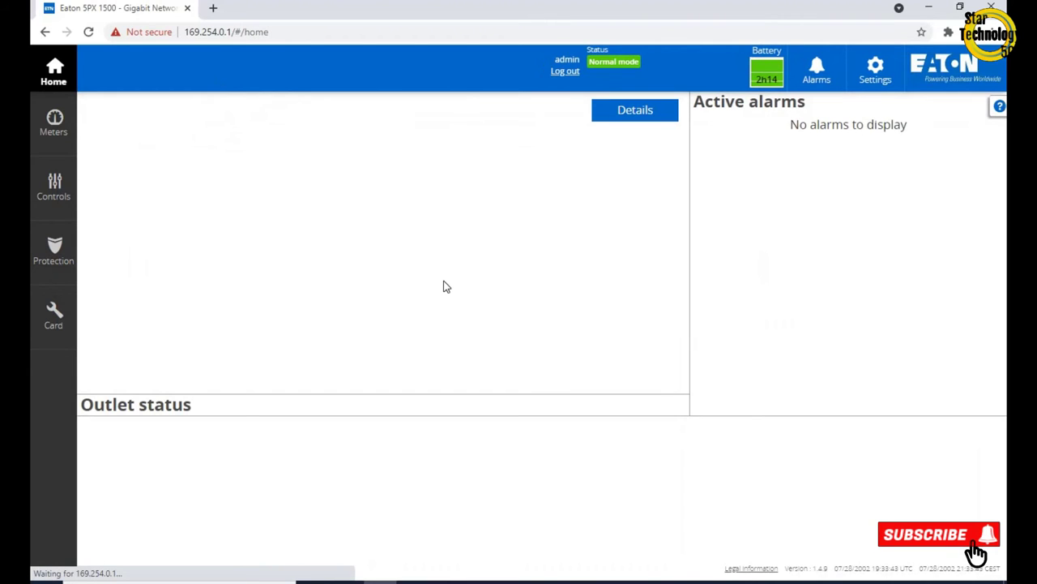
In general settings, enter location 'Room No 10', contact 'UPS Department' and system name 'UPS-01', and save
{"action": "left_click", "coordinate": [873, 80]}
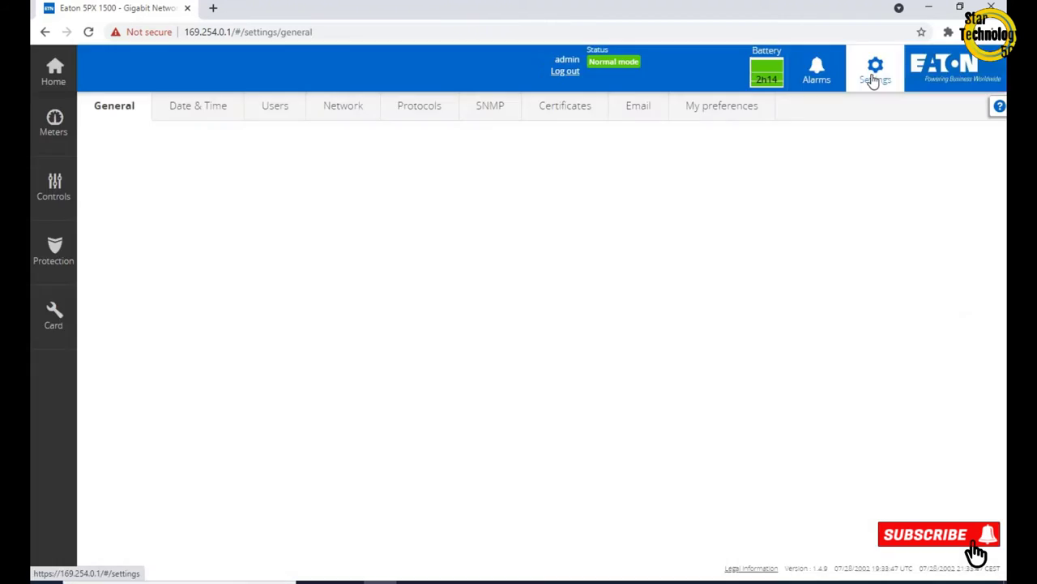
{"action": "left_click", "coordinate": [142, 166]}
{"action": "type", "text": "Room"}
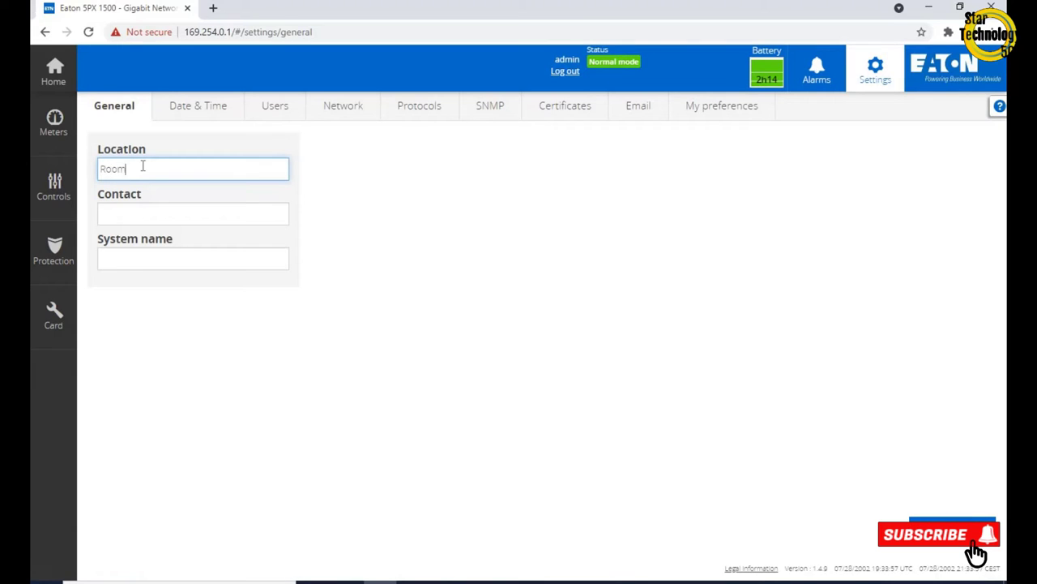
{"action": "type", "text": " No 10"}
{"action": "left_click", "coordinate": [135, 215]}
{"action": "type", "text": "UPS Department"}
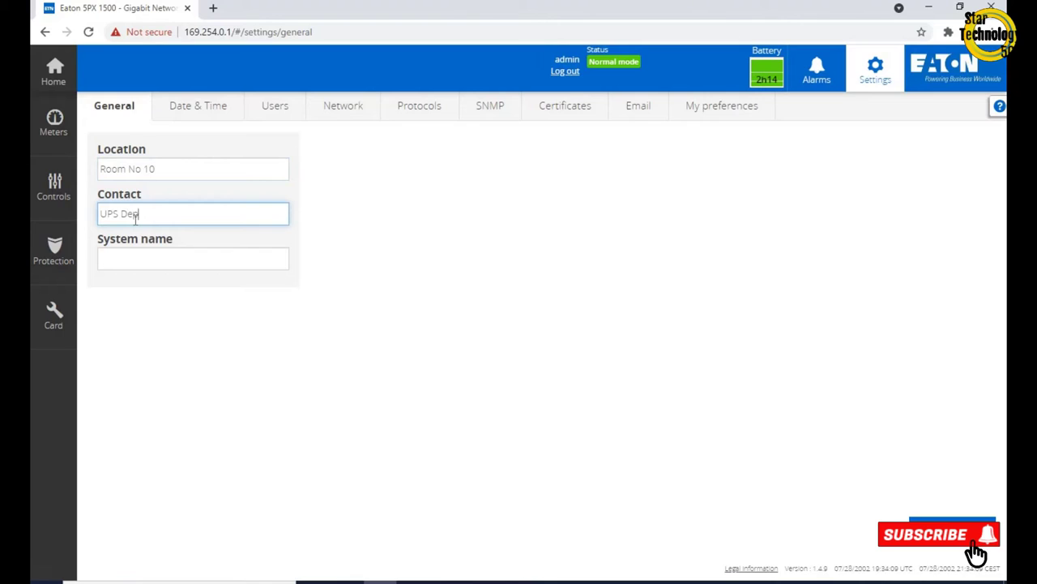
{"action": "left_click", "coordinate": [141, 258]}
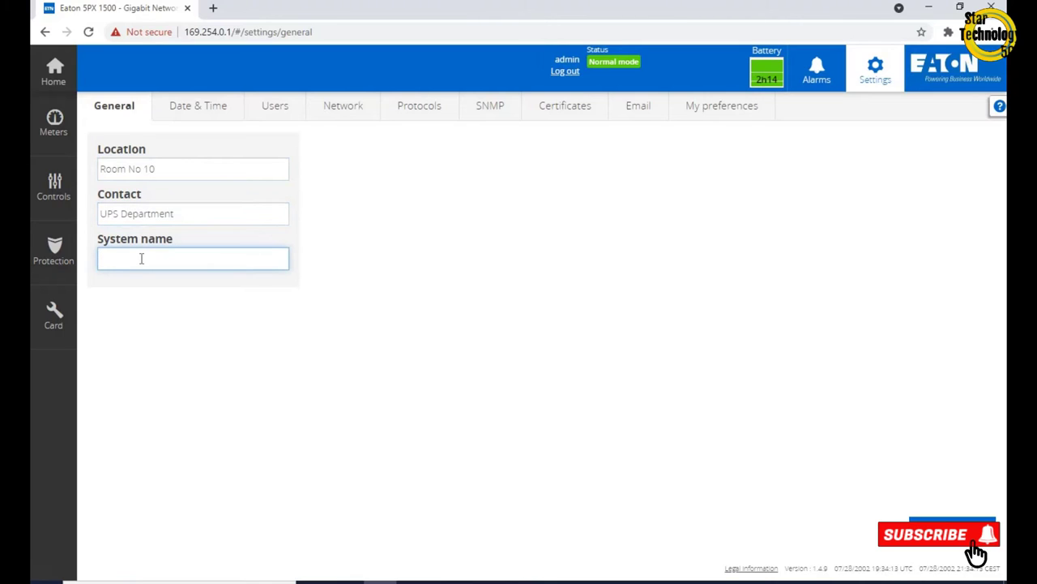
{"action": "type", "text": "UPS-01"}
{"action": "key", "text": "Return"}
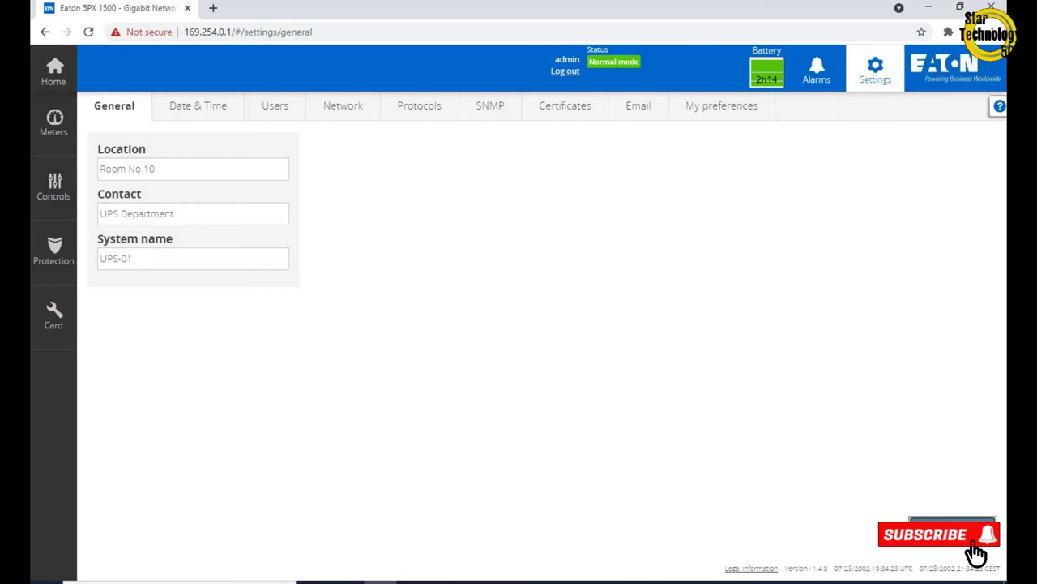
{"action": "left_click", "coordinate": [197, 112]}
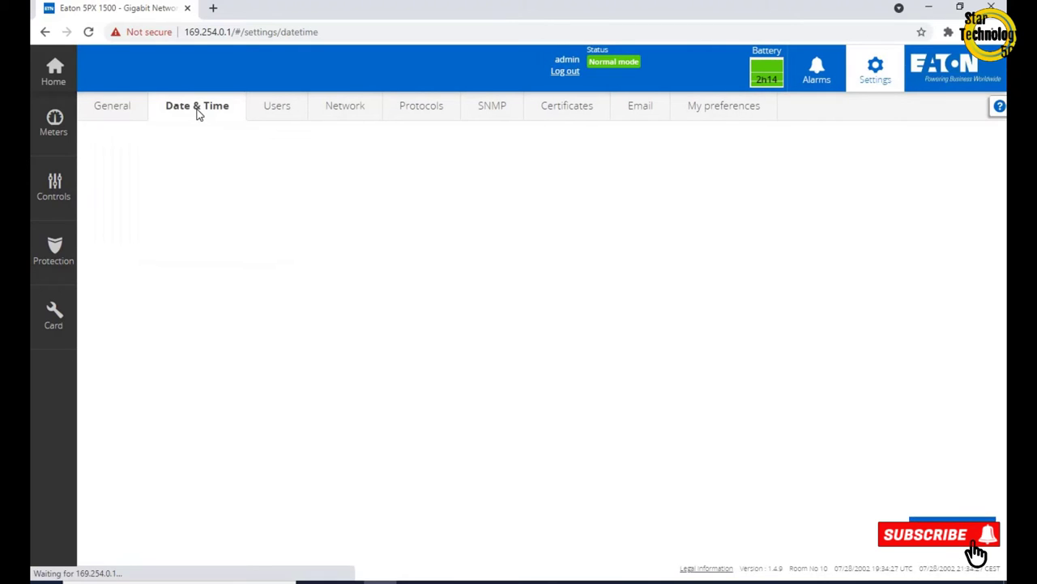
Look through the time zone list and keep Europe/Paris selected
{"action": "left_click", "coordinate": [282, 191]}
{"action": "scroll", "coordinate": [199, 319], "scroll_direction": "down", "scroll_amount": 10}
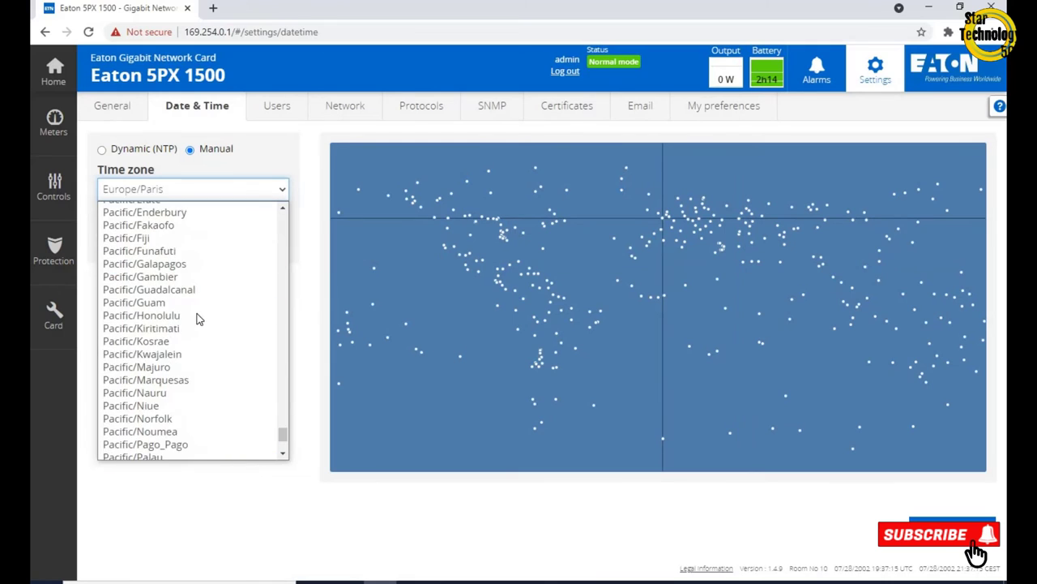
{"action": "scroll", "coordinate": [199, 318], "scroll_direction": "up", "scroll_amount": 10}
{"action": "scroll", "coordinate": [199, 319], "scroll_direction": "down", "scroll_amount": 10}
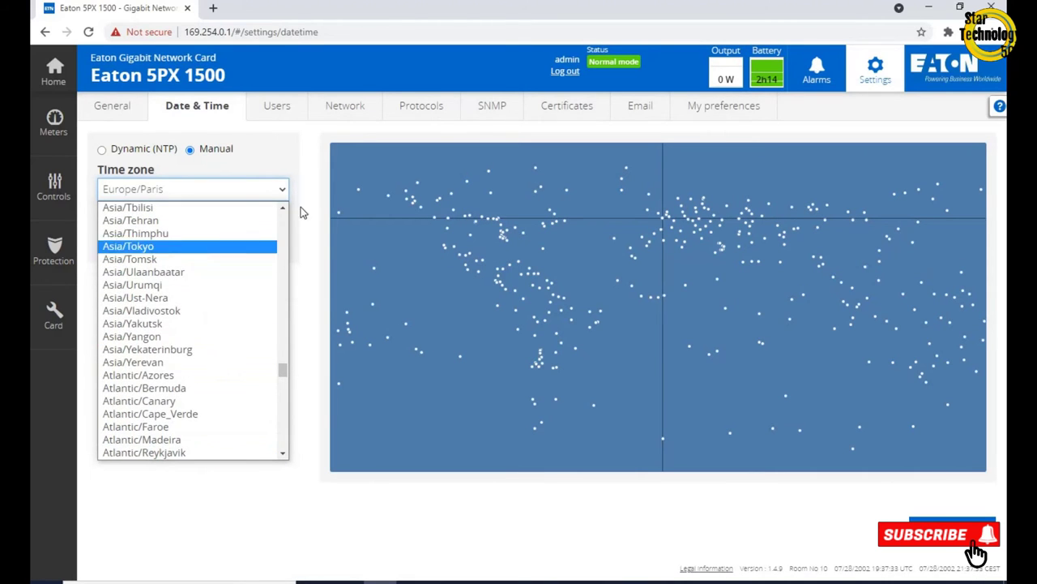
{"action": "scroll", "coordinate": [242, 325], "scroll_direction": "down", "scroll_amount": 7}
{"action": "scroll", "coordinate": [243, 330], "scroll_direction": "up", "scroll_amount": 10}
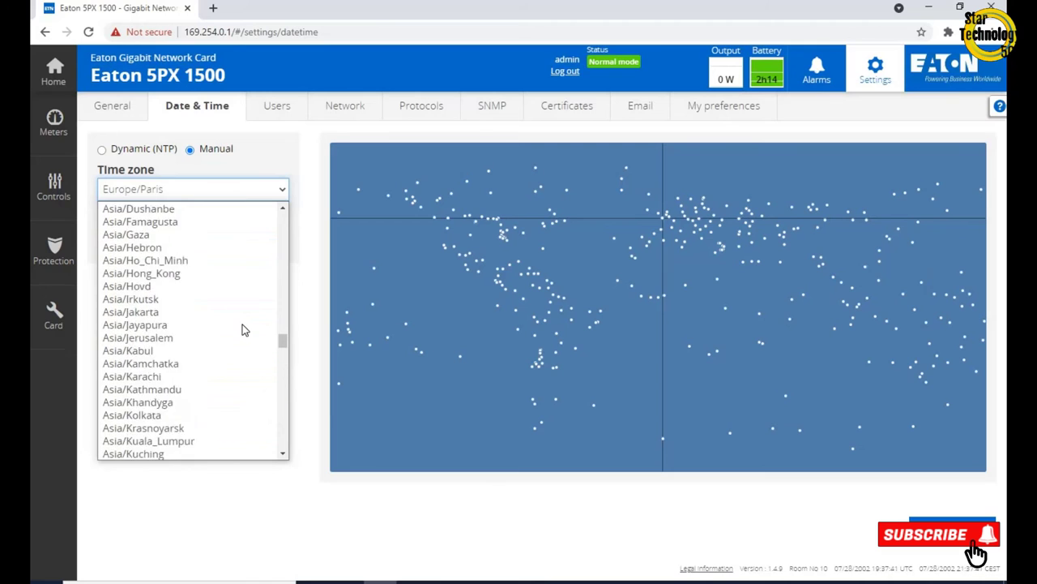
{"action": "scroll", "coordinate": [243, 330], "scroll_direction": "down", "scroll_amount": 10}
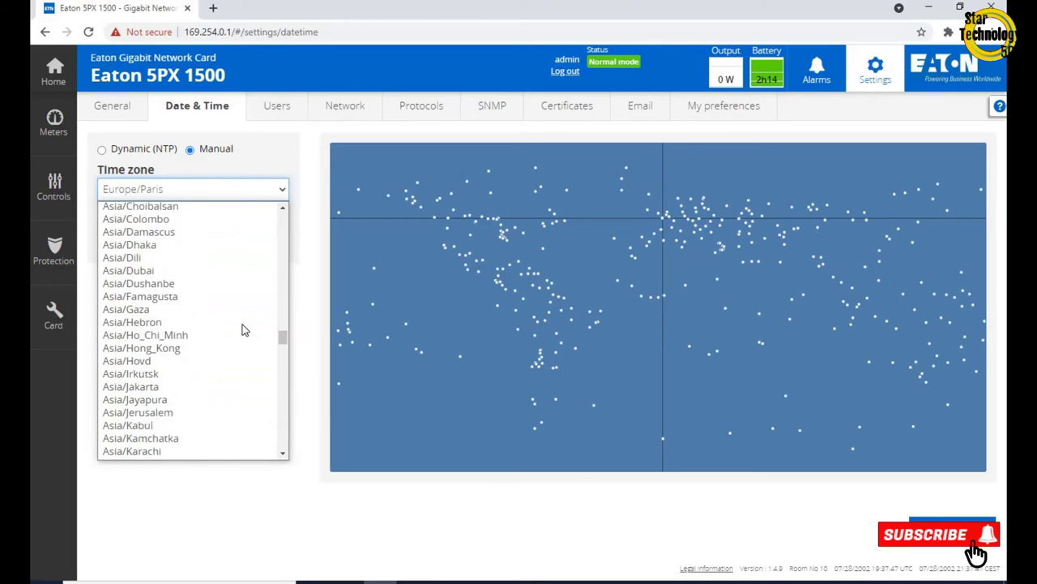
{"action": "scroll", "coordinate": [232, 410], "scroll_direction": "up", "scroll_amount": 15}
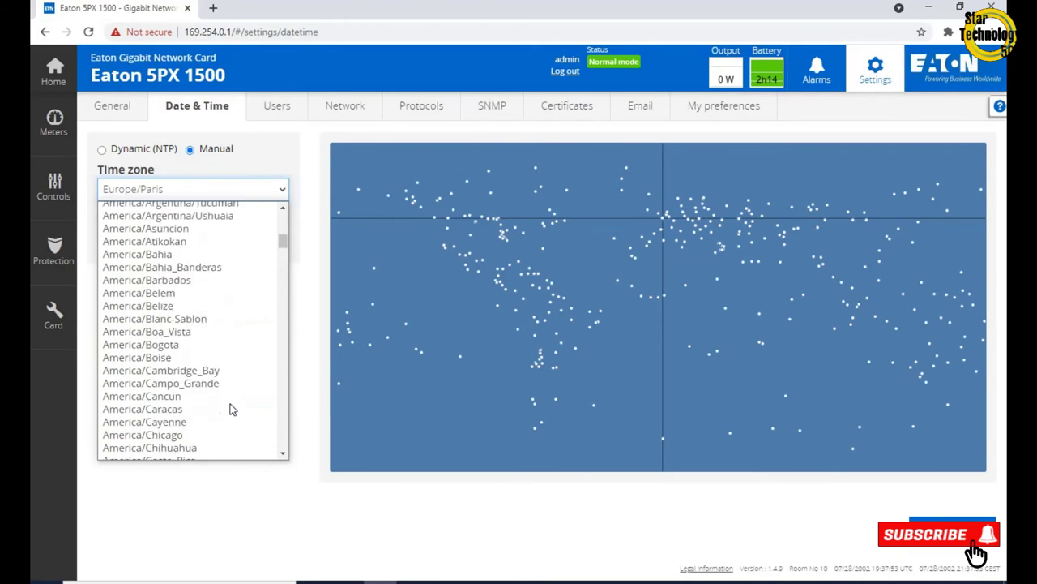
{"action": "scroll", "coordinate": [231, 410], "scroll_direction": "down", "scroll_amount": 8}
{"action": "left_click", "coordinate": [328, 465]}
Set the card's date to July 22, 2021 and the time to 09:11
{"action": "left_click", "coordinate": [275, 243]}
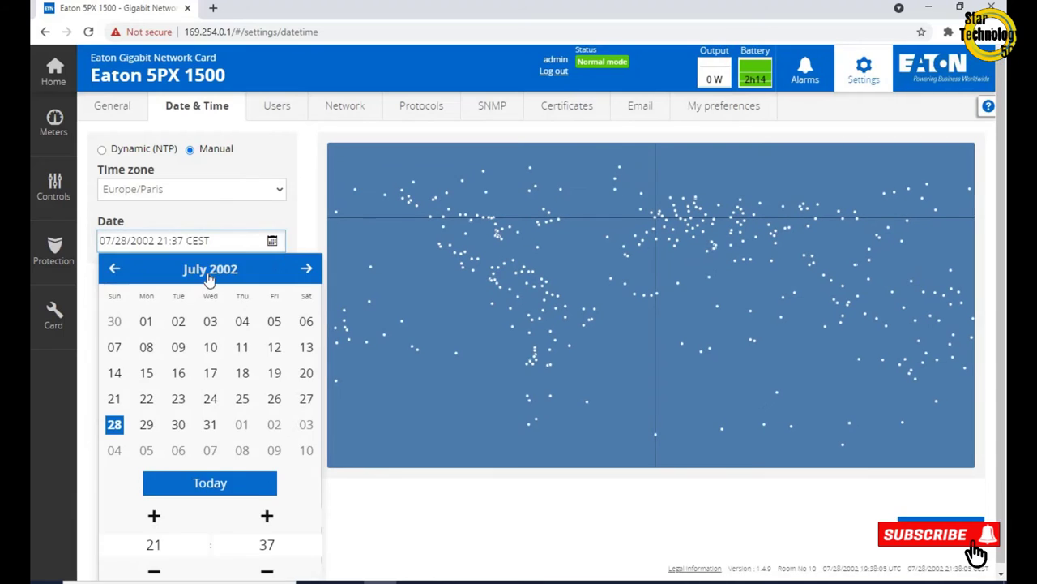
{"action": "left_click", "coordinate": [210, 268]}
{"action": "left_click", "coordinate": [203, 268]}
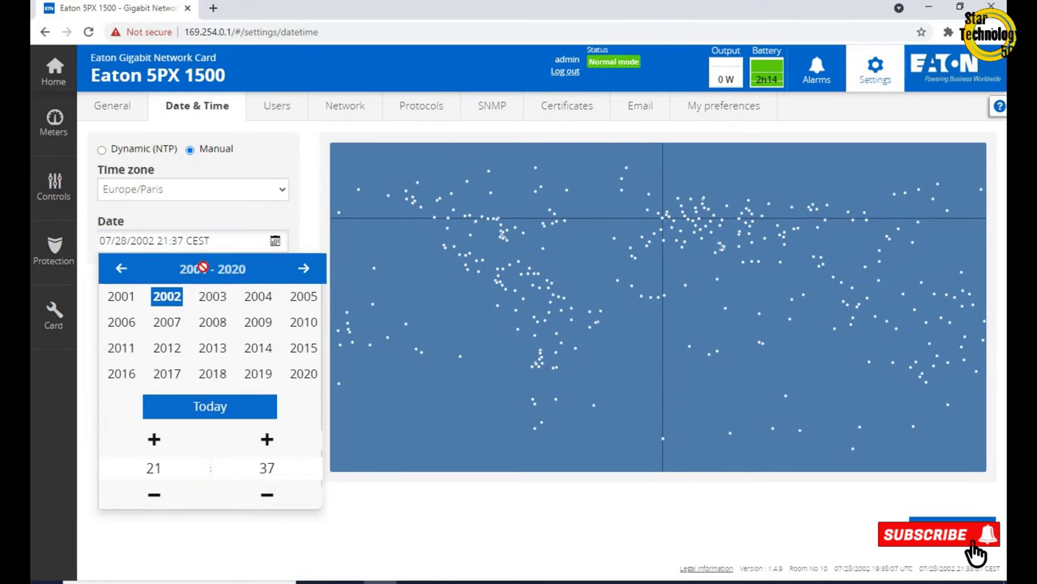
{"action": "left_click", "coordinate": [306, 267]}
{"action": "left_click", "coordinate": [119, 349]}
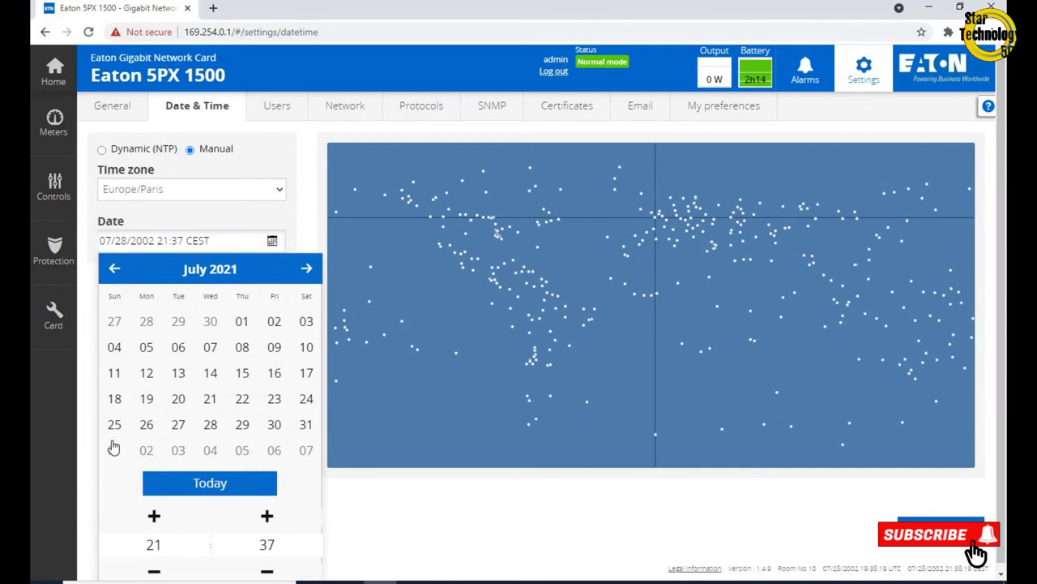
{"action": "left_click", "coordinate": [242, 398]}
{"action": "left_click_drag", "start_coordinate": [154, 571], "coordinate": [154, 571]}
{"action": "left_click_drag", "start_coordinate": [154, 516], "coordinate": [154, 516]}
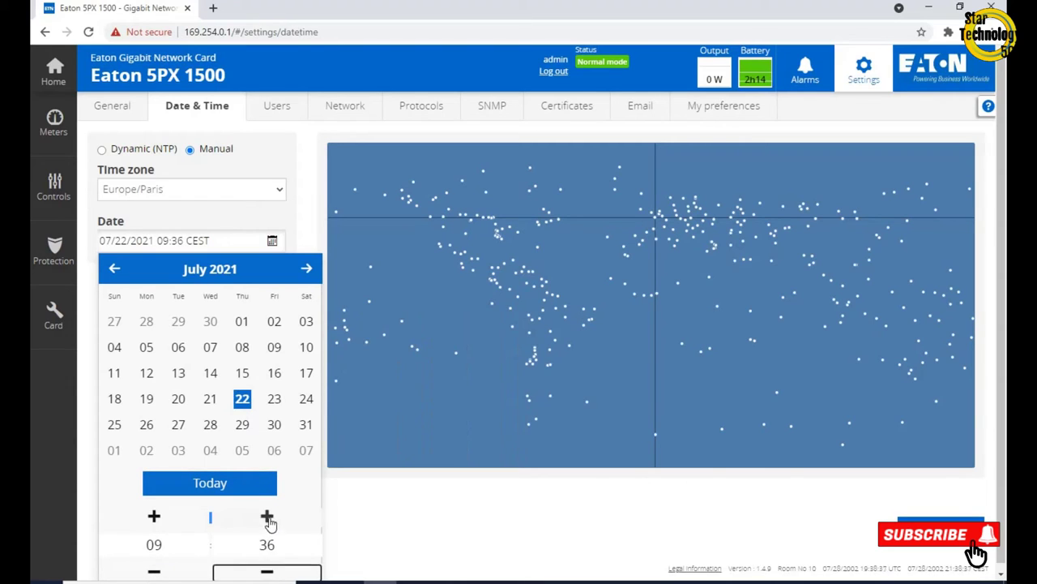
{"action": "left_click_drag", "start_coordinate": [268, 521], "coordinate": [269, 523]}
{"action": "left_click", "coordinate": [154, 570]}
{"action": "left_click", "coordinate": [496, 525]}
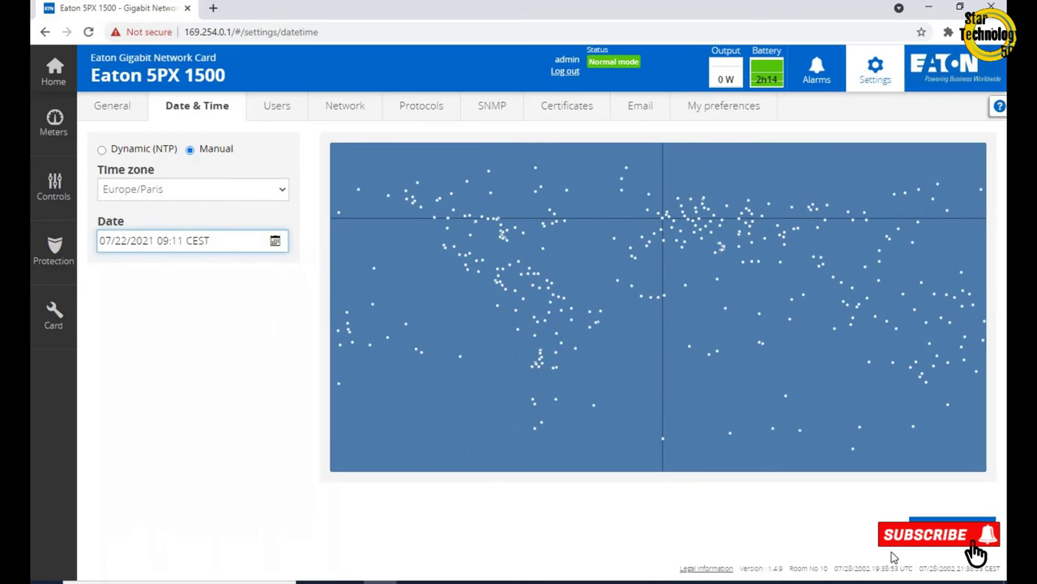
Check the Users page's no-activity timeout and session lease time, then view the Protocols and SNMP pages
{"action": "left_click", "coordinate": [286, 111]}
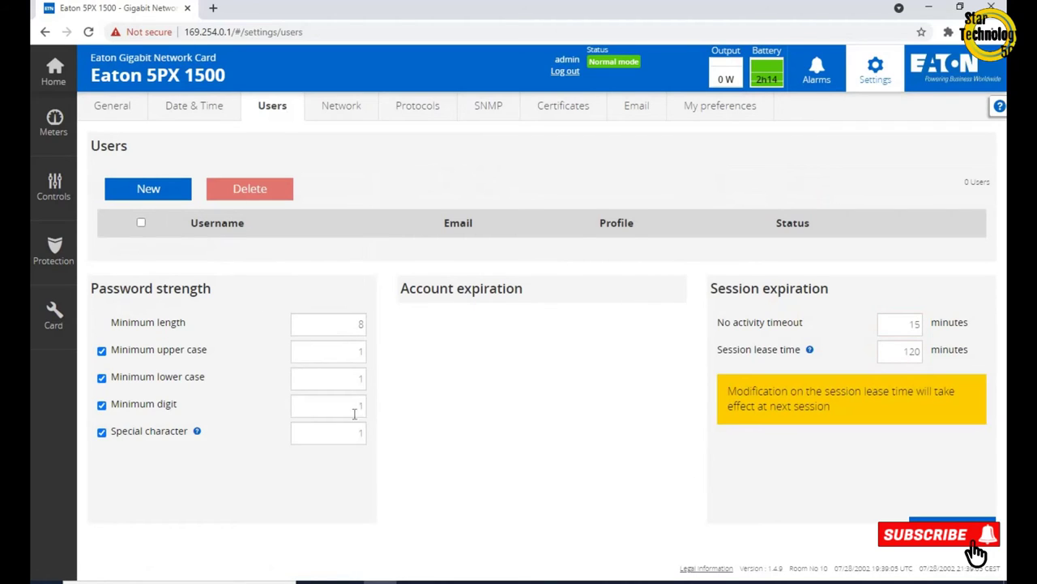
{"action": "left_click", "coordinate": [903, 334]}
{"action": "left_click", "coordinate": [901, 351]}
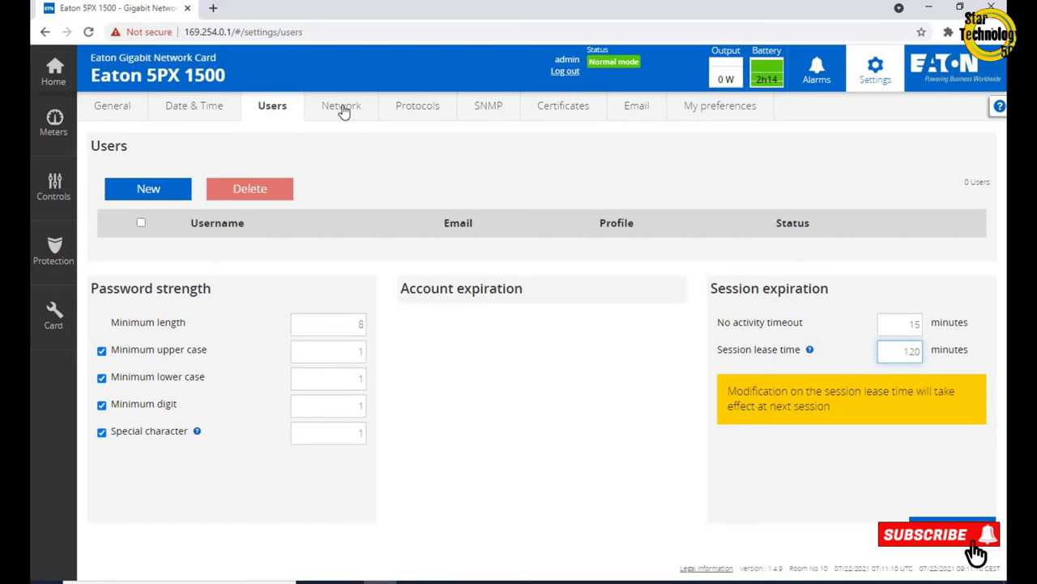
{"action": "left_click", "coordinate": [428, 105]}
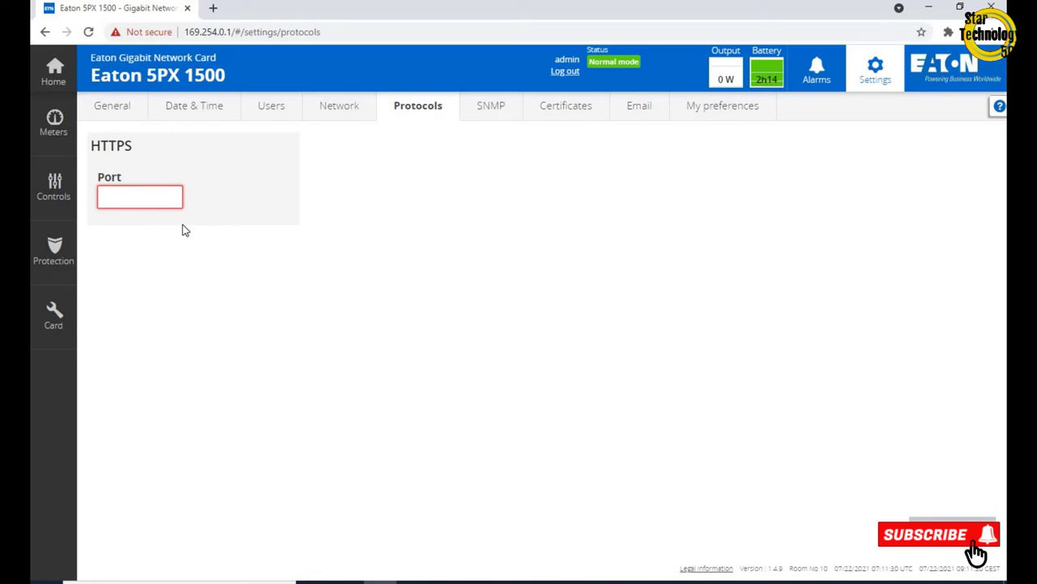
{"action": "left_click", "coordinate": [487, 107]}
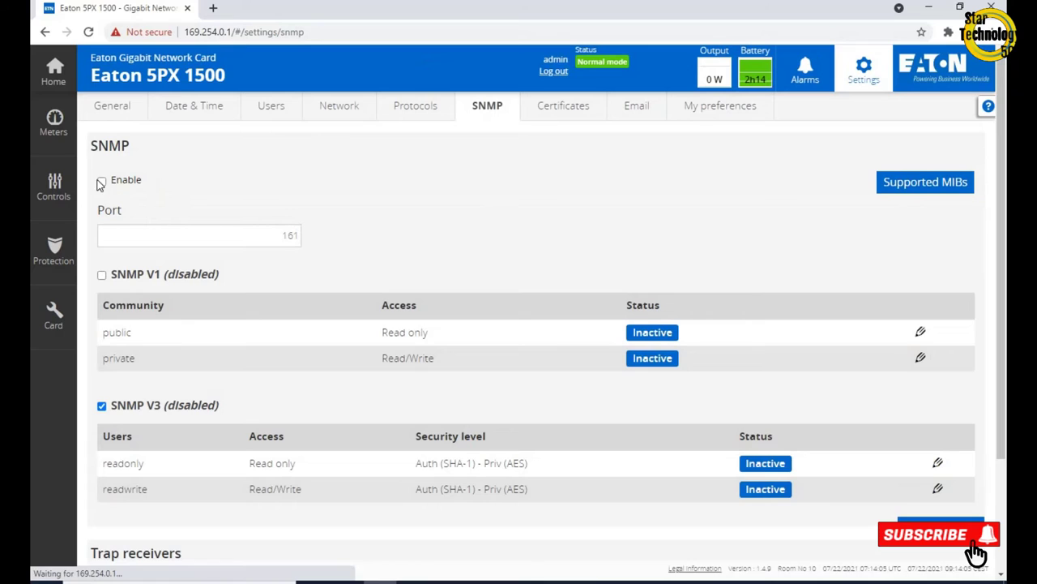
Enable SNMP and set the read-only 'public' SNMP V1 community to Active
{"action": "left_click", "coordinate": [101, 182]}
{"action": "scroll", "coordinate": [148, 449], "scroll_direction": "down", "scroll_amount": 2}
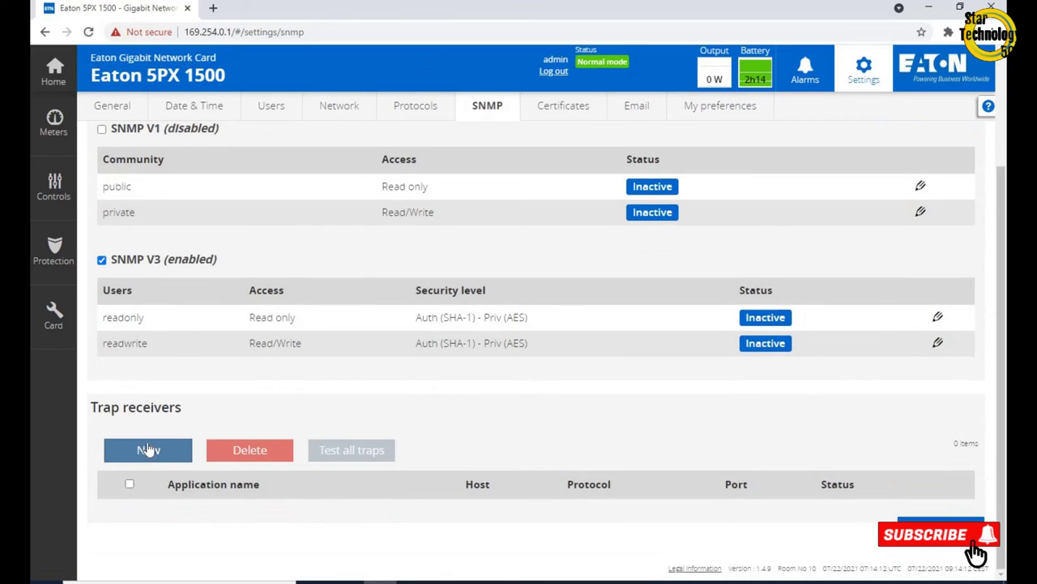
{"action": "left_click", "coordinate": [939, 198]}
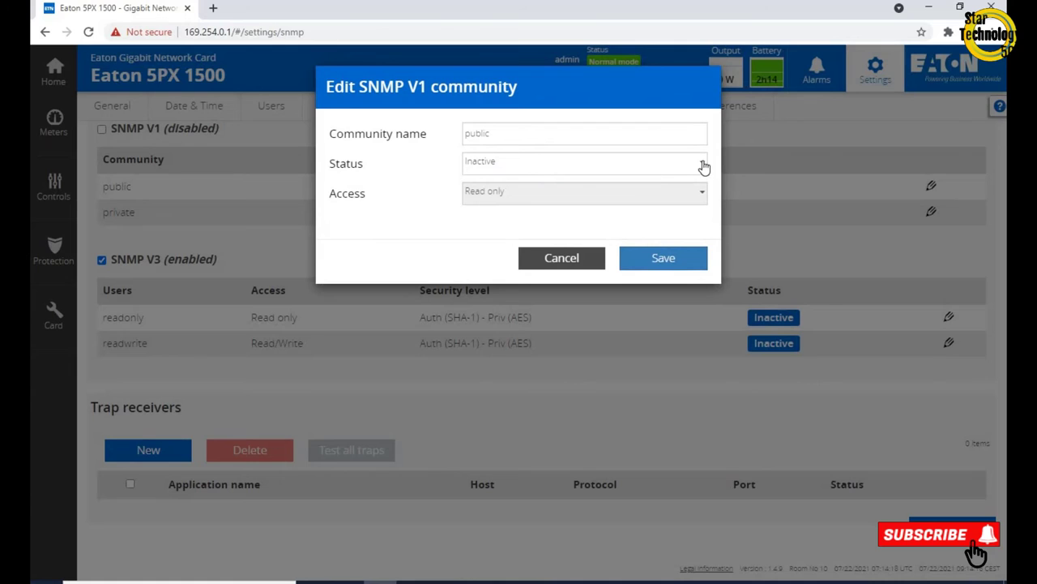
{"action": "left_click", "coordinate": [704, 166]}
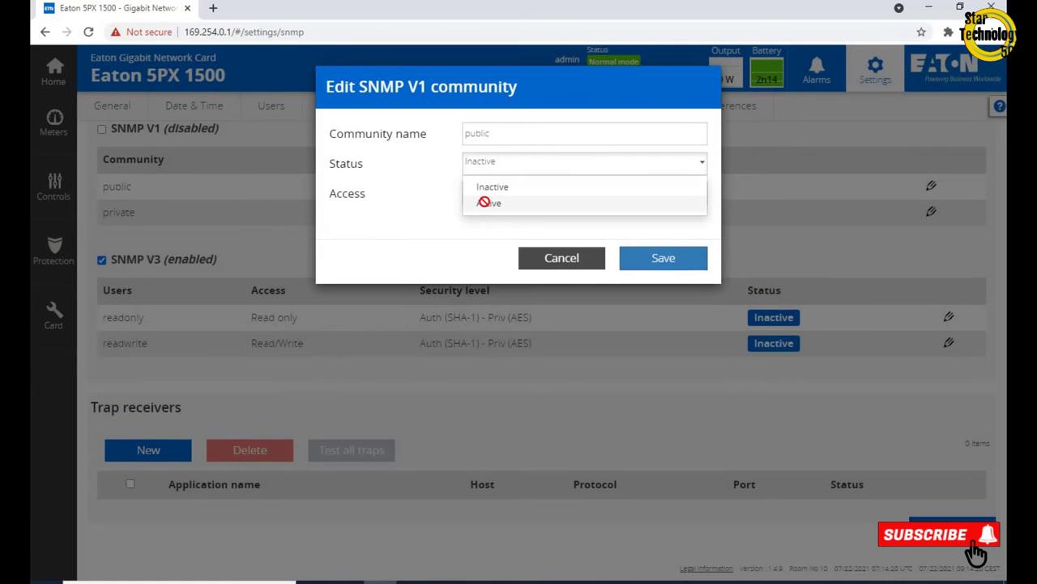
{"action": "left_click", "coordinate": [484, 202]}
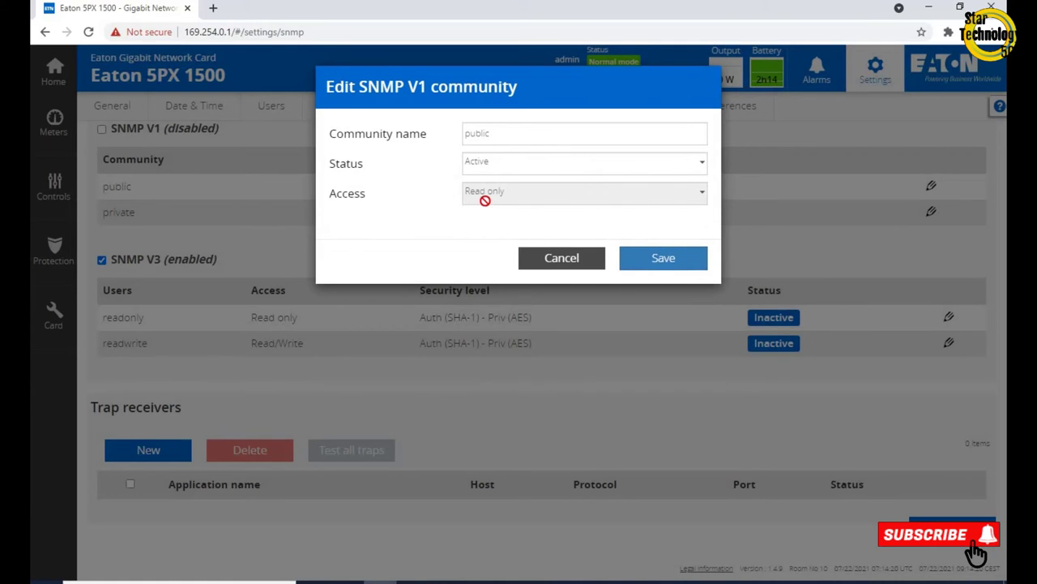
{"action": "left_click", "coordinate": [658, 269]}
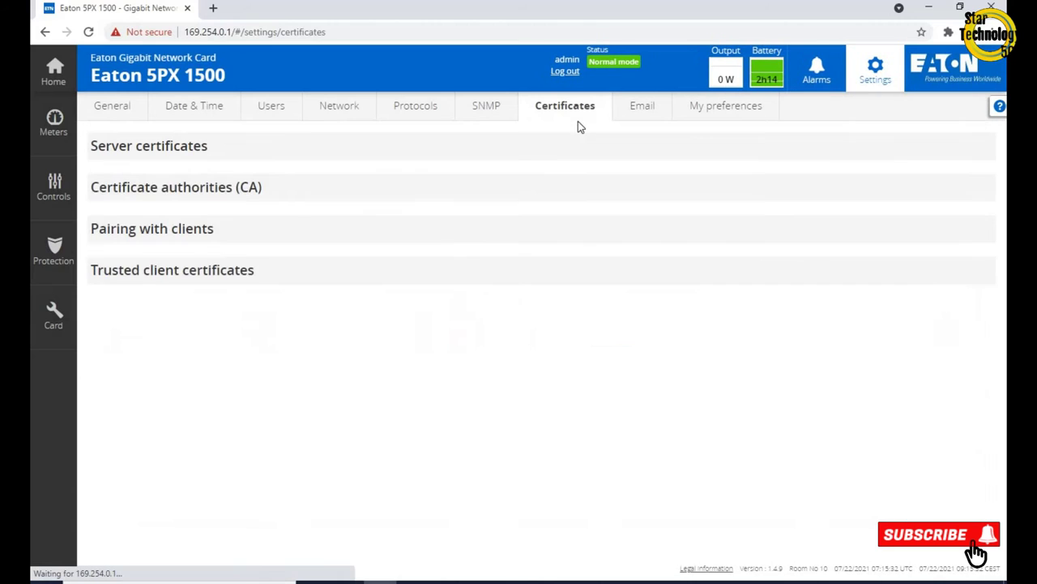
Pass through the Certificates and Email pages to the Network page showing DHCP IPv4 192.168.1.2
{"action": "left_click", "coordinate": [580, 112]}
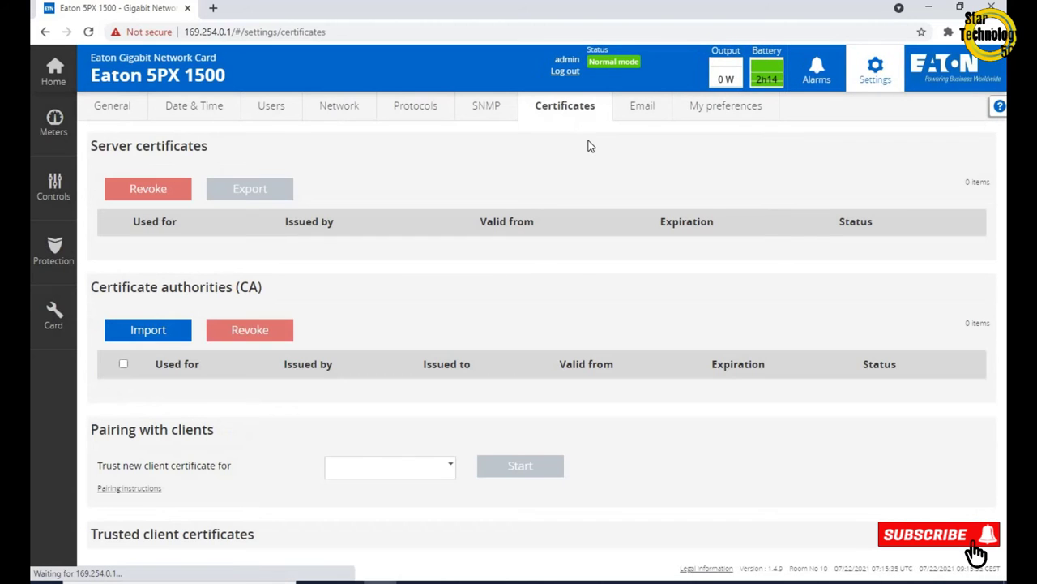
{"action": "left_click", "coordinate": [649, 116]}
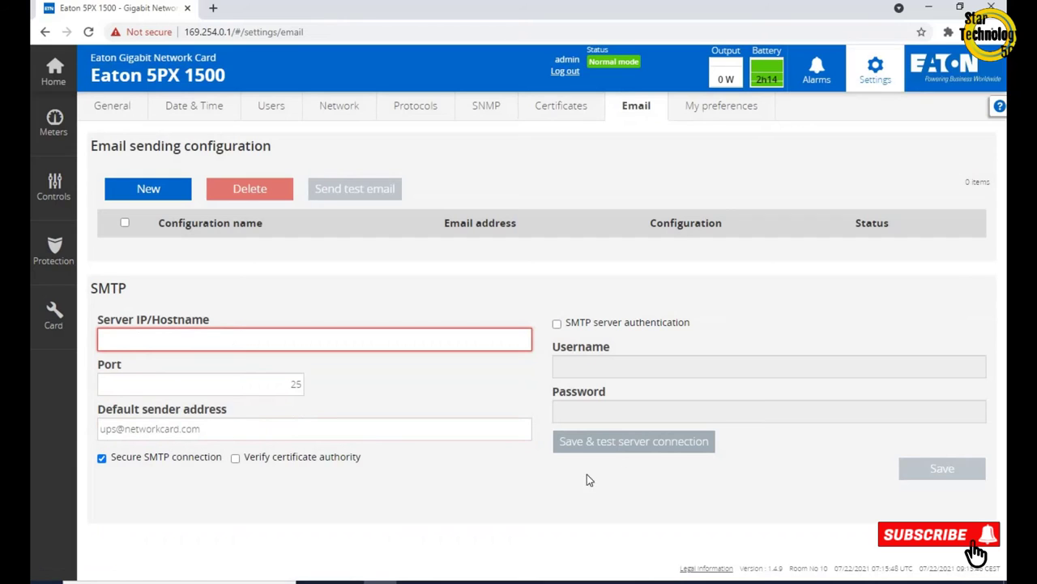
{"action": "left_click", "coordinate": [332, 110]}
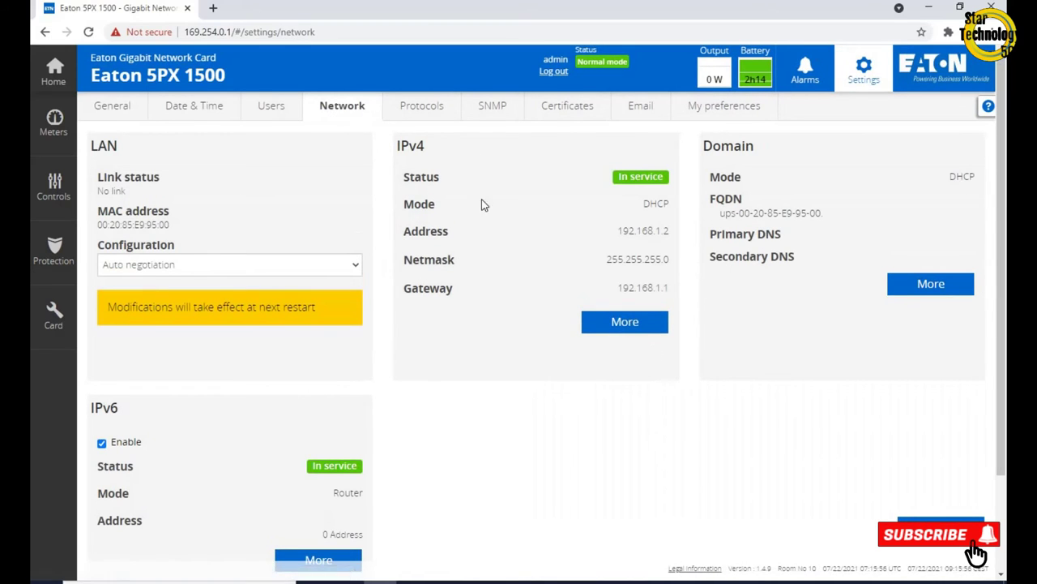
{"action": "scroll", "coordinate": [248, 477], "scroll_direction": "down", "scroll_amount": 2}
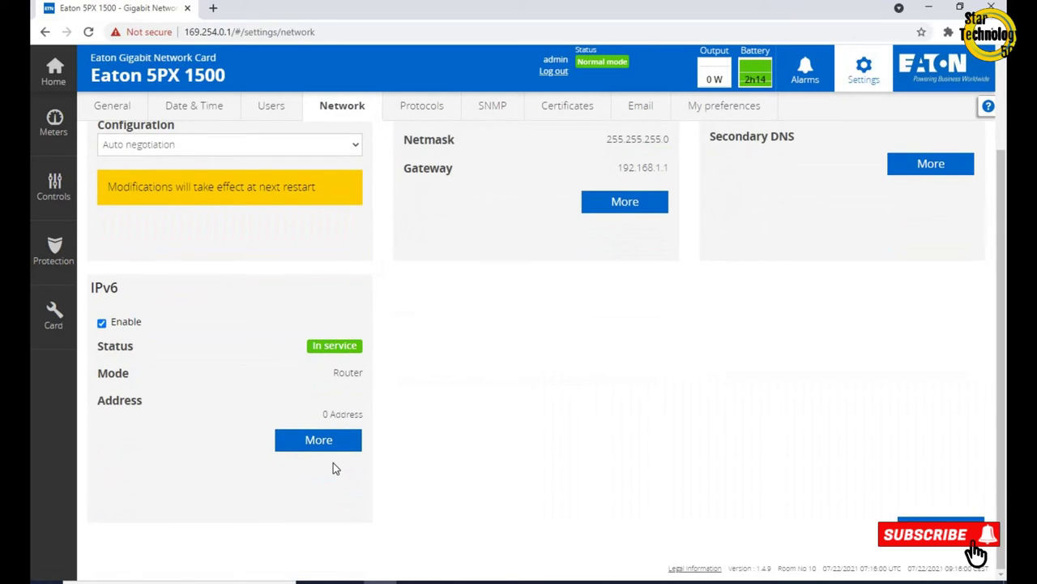
{"action": "scroll", "coordinate": [336, 469], "scroll_direction": "up", "scroll_amount": 2}
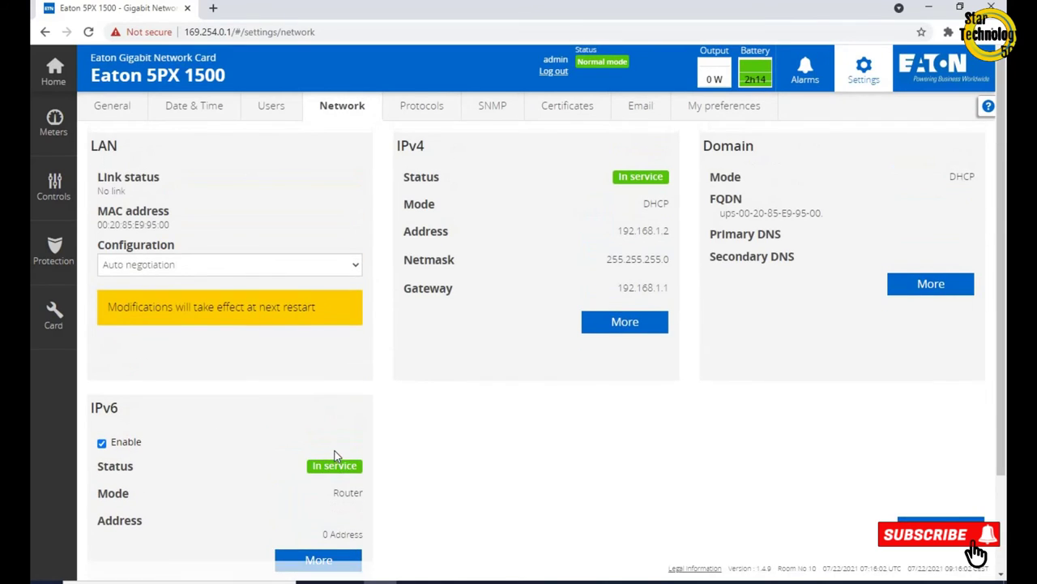
{"action": "left_click", "coordinate": [620, 328]}
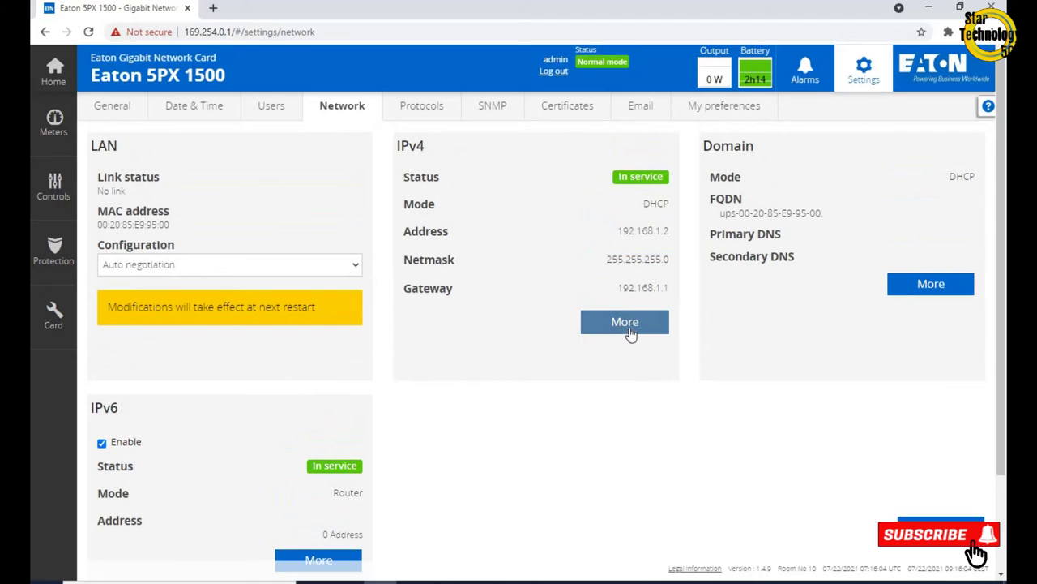
Switch IPv4 to Manual with address 192.168.43.201, netmask 255.255.255.0 and gateway 192.168.43.254
{"action": "left_click", "coordinate": [630, 331]}
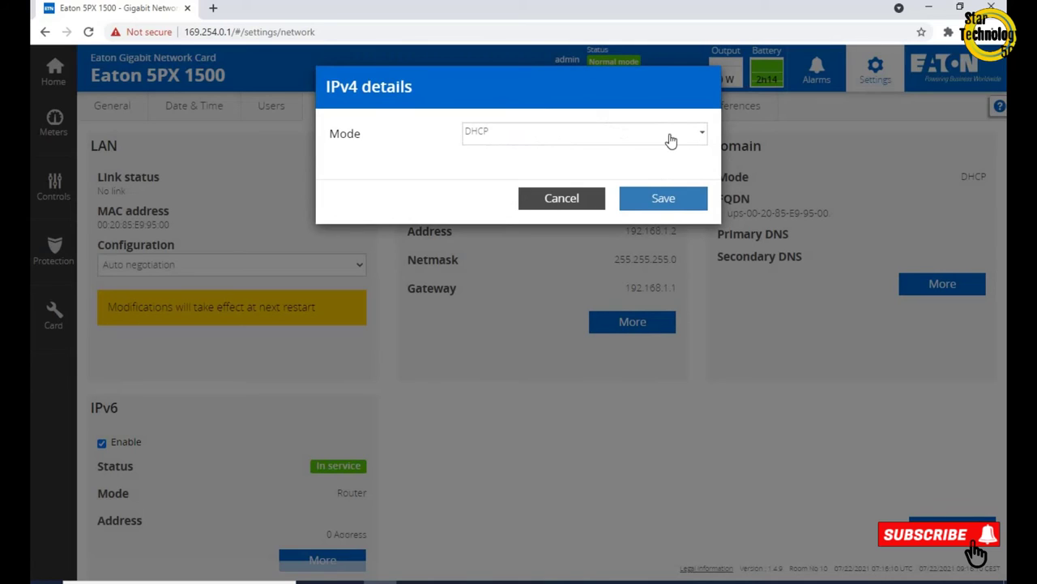
{"action": "left_click", "coordinate": [702, 138]}
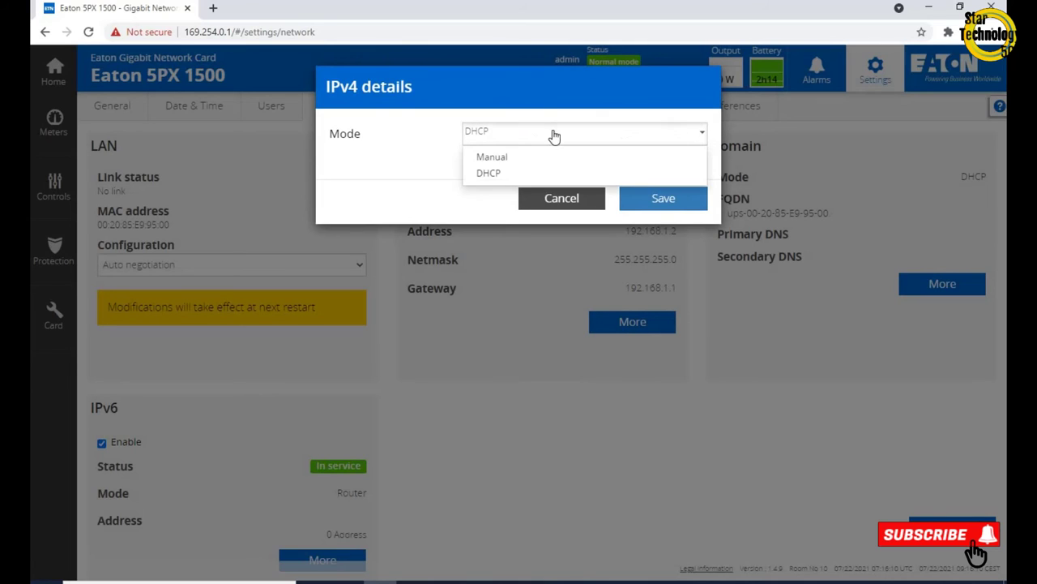
{"action": "left_click", "coordinate": [509, 158]}
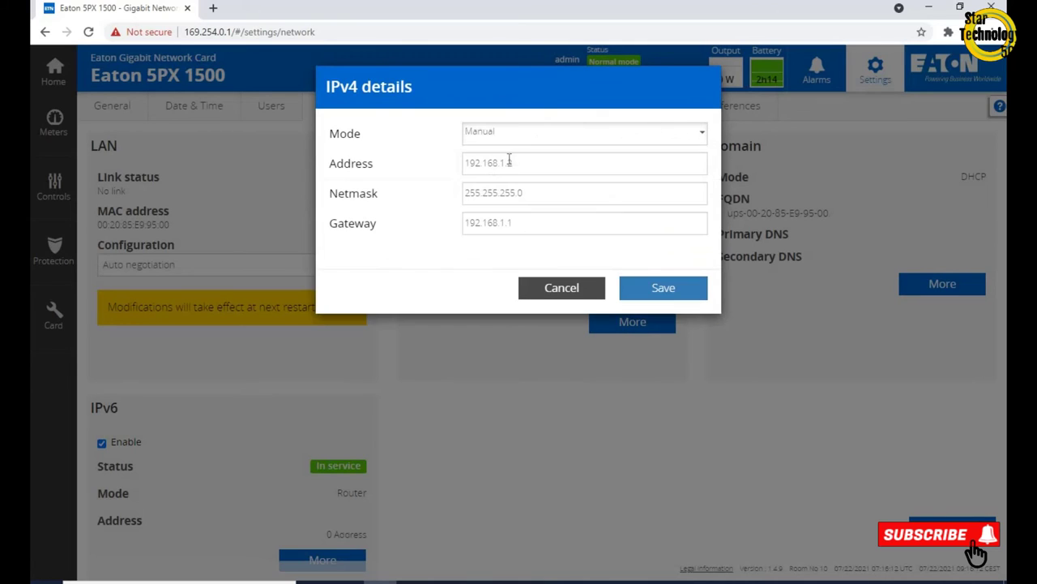
{"action": "left_click", "coordinate": [573, 165]}
{"action": "key", "text": "BackSpace"}
{"action": "key", "text": "BackSpace"}
{"action": "key", "text": "BackSpace"}
{"action": "key", "text": "BackSpace"}
{"action": "key", "text": "BackSpace"}
{"action": "key", "text": "BackSpace"}
{"action": "key", "text": "BackSpace"}
{"action": "key", "text": "BackSpace"}
{"action": "key", "text": "BackSpace"}
{"action": "key", "text": "BackSpace"}
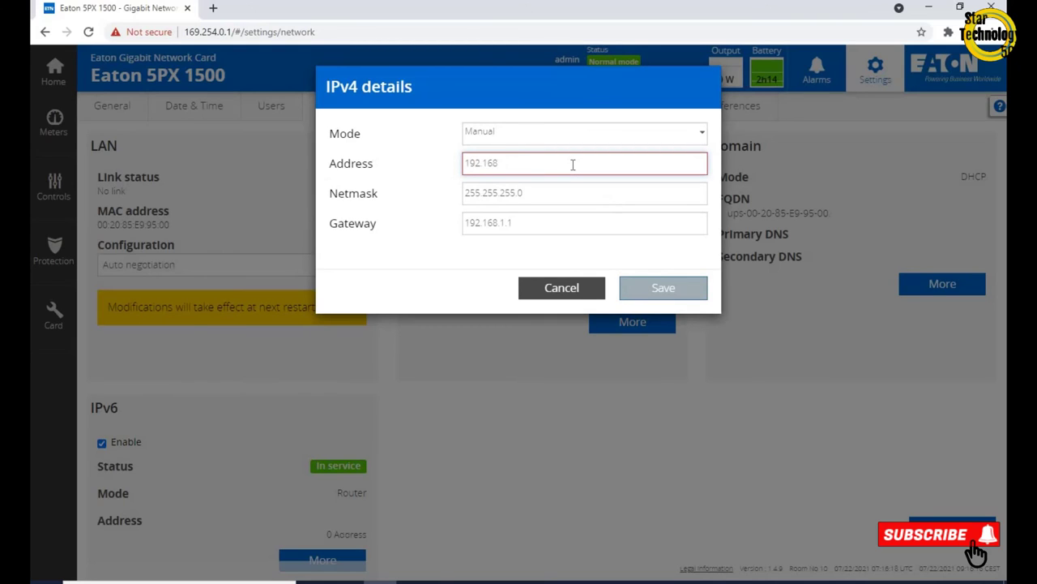
{"action": "type", "text": "92.168.43.201"}
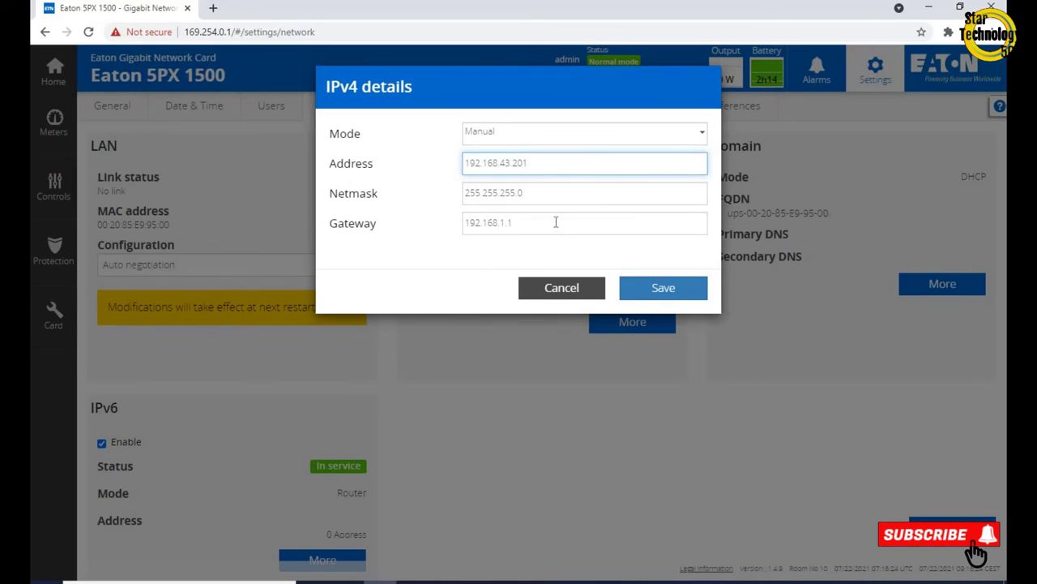
{"action": "left_click", "coordinate": [549, 192]}
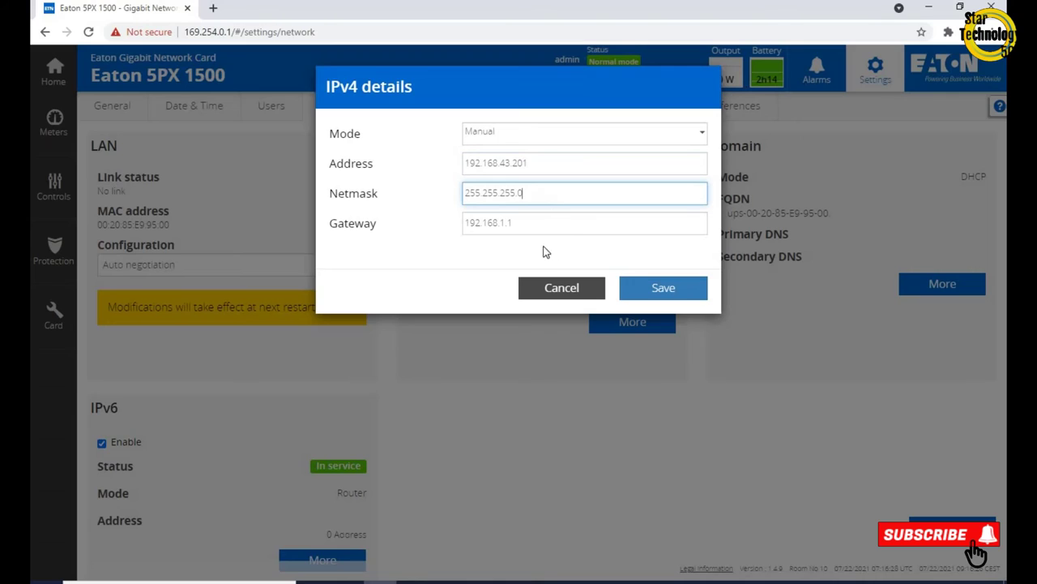
{"action": "left_click", "coordinate": [530, 226]}
{"action": "key", "text": "BackSpace"}
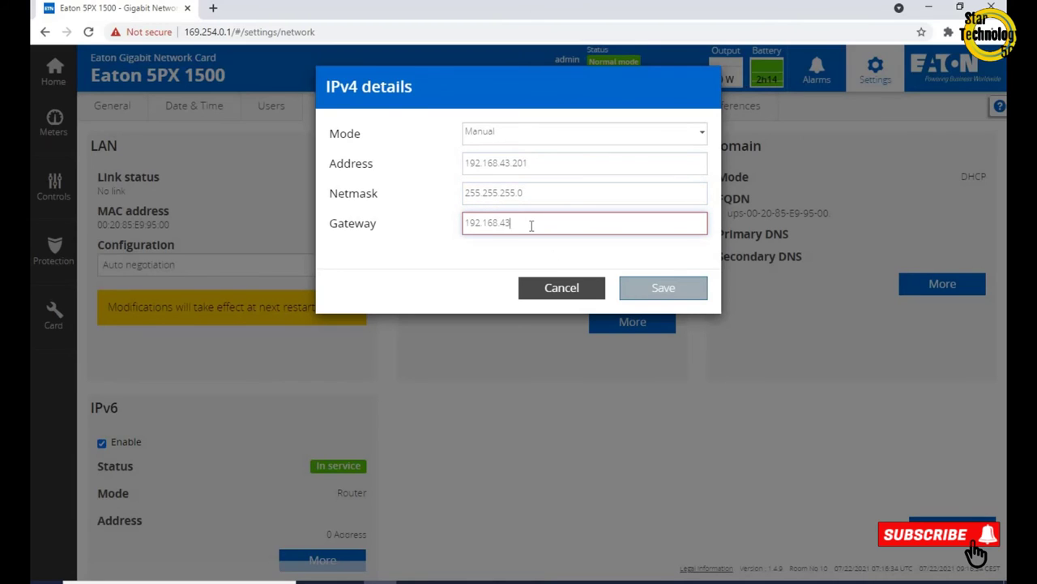
{"action": "type", "text": "254"}
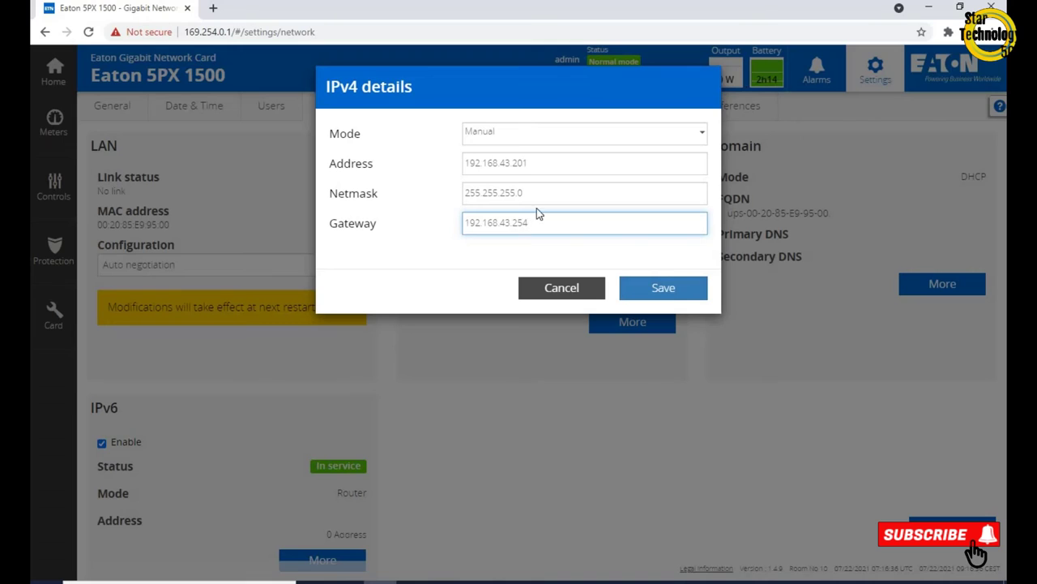
{"action": "left_click", "coordinate": [663, 289]}
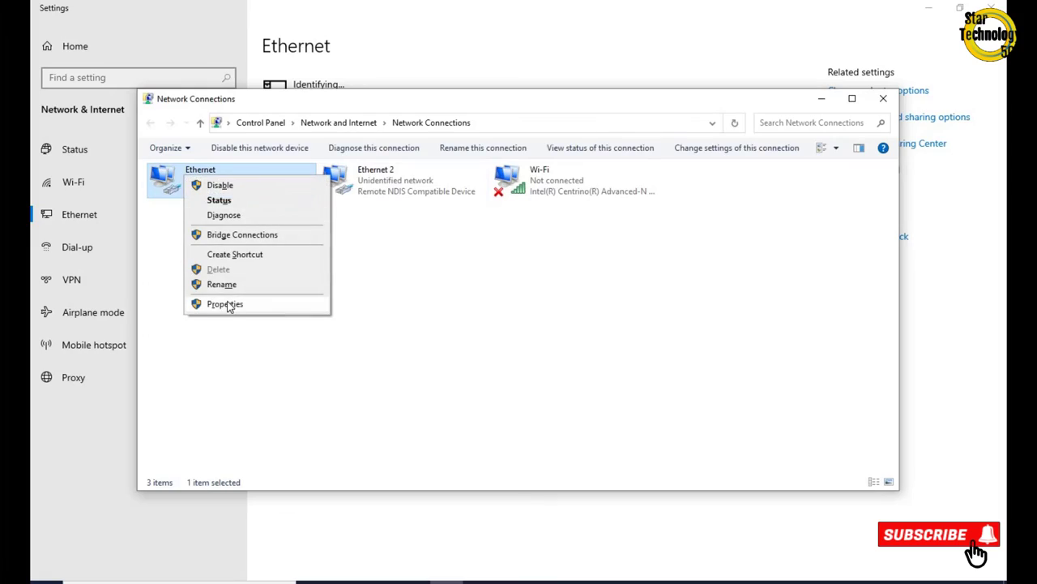
Set the Ethernet adapter's IPv4 to 192.168.43.100, mask 255.255.255.0, gateway 192.168.43.254
{"action": "left_click", "coordinate": [226, 304]}
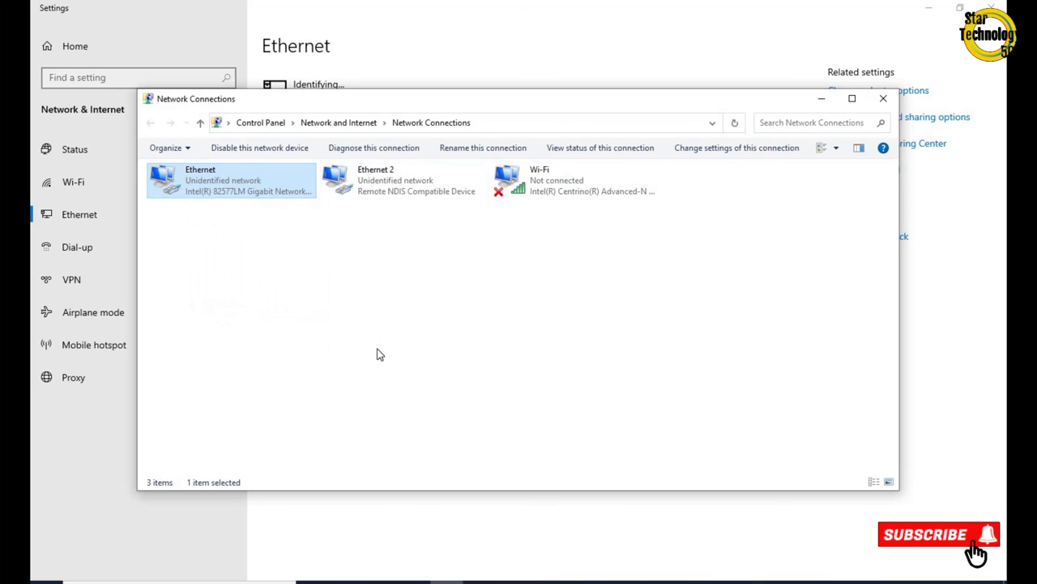
{"action": "left_click", "coordinate": [292, 305]}
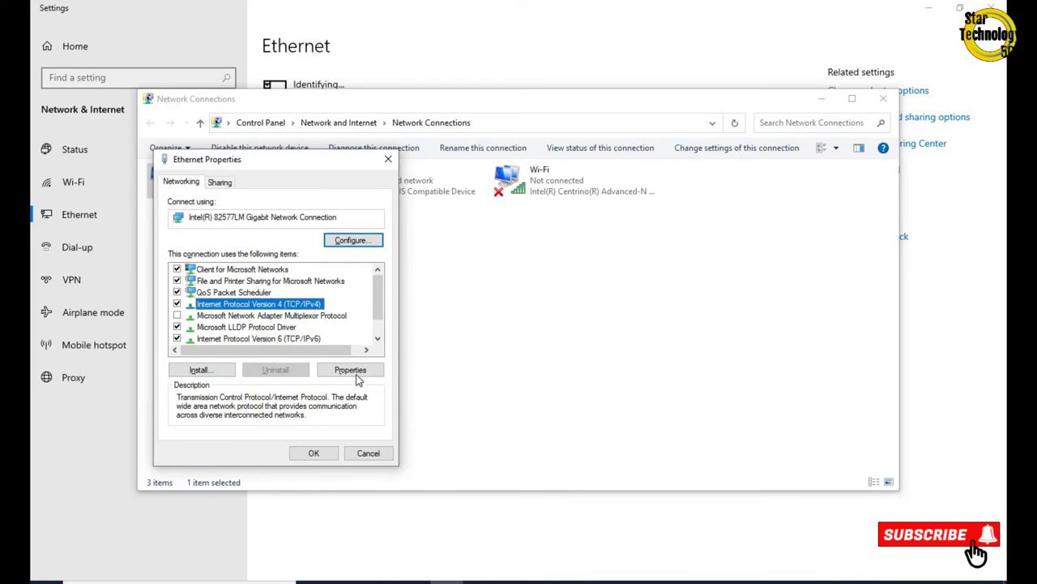
{"action": "left_click", "coordinate": [350, 371]}
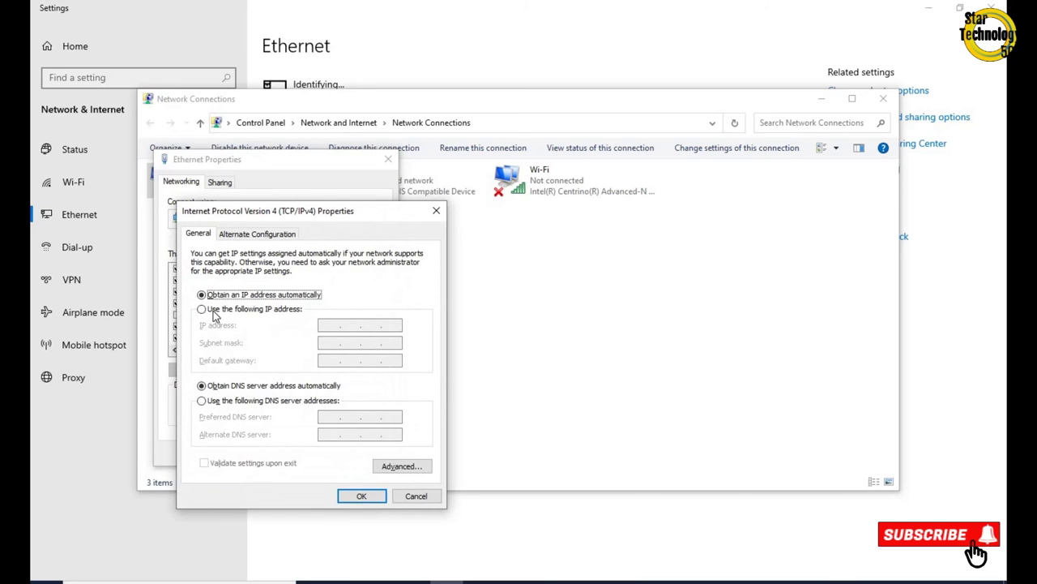
{"action": "left_click", "coordinate": [215, 309]}
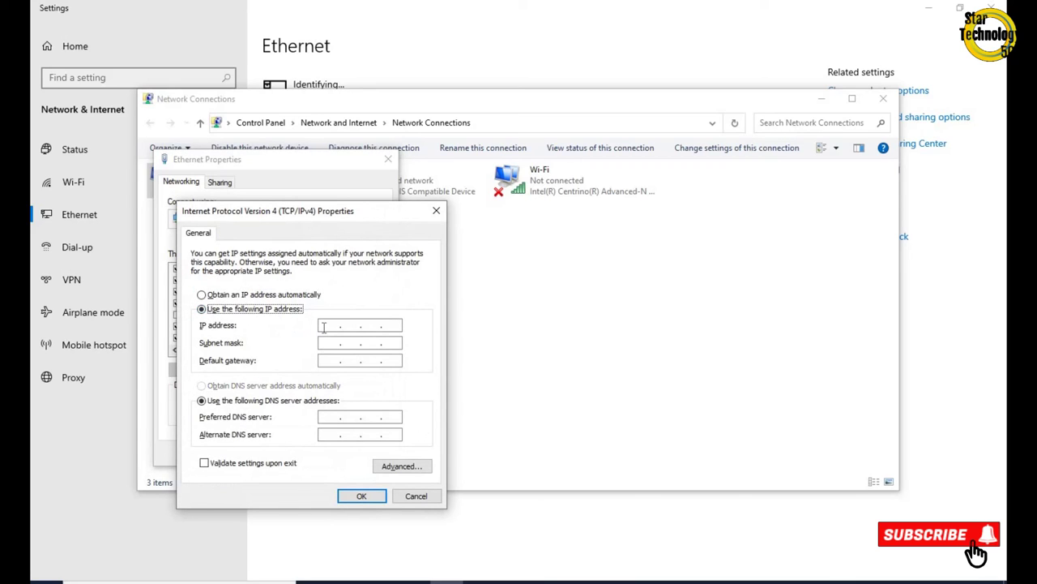
{"action": "left_click", "coordinate": [324, 327]}
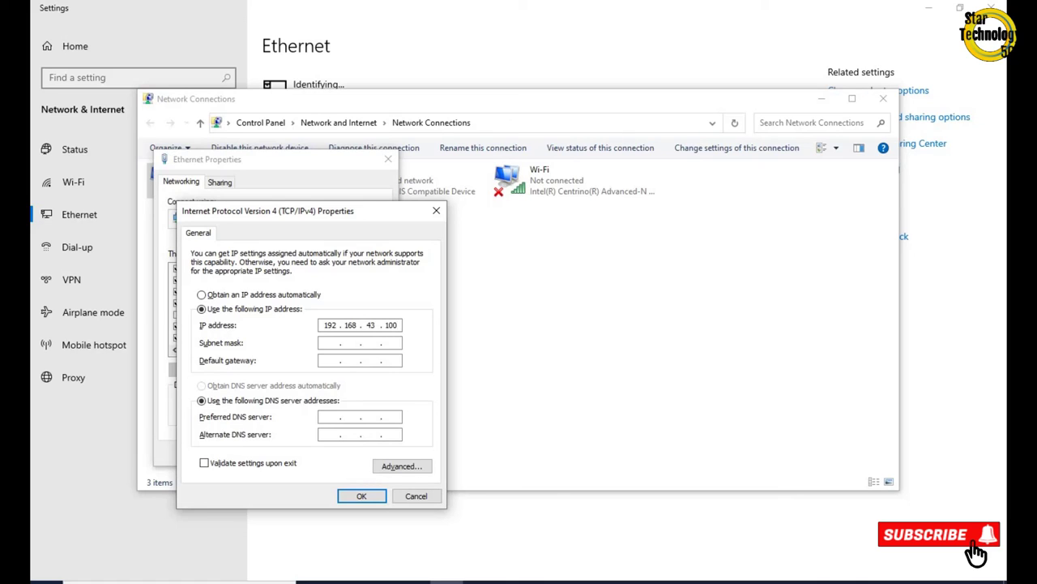
{"action": "key", "text": "Tab"}
{"action": "left_click", "coordinate": [325, 362]}
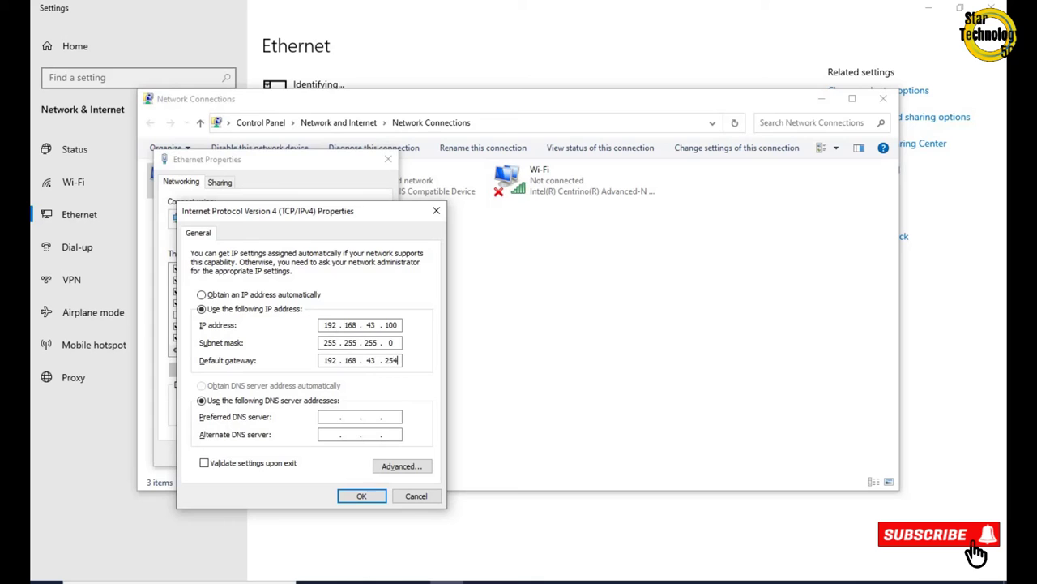
{"action": "left_click", "coordinate": [362, 495]}
{"action": "left_click", "coordinate": [315, 453]}
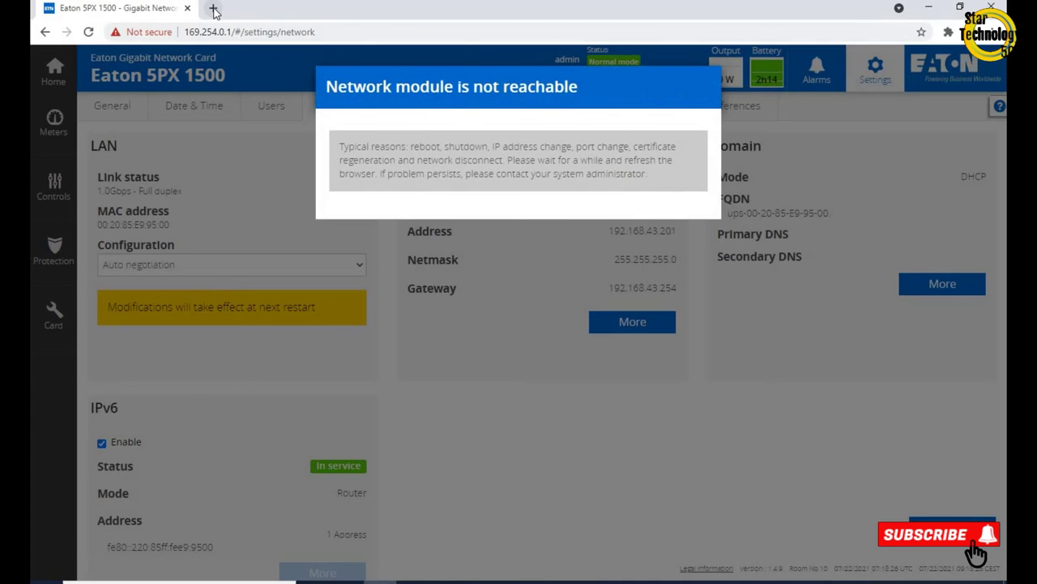
Go to 192.168.43.201 in a new tab and proceed past the certificate warning
{"action": "left_click", "coordinate": [214, 9]}
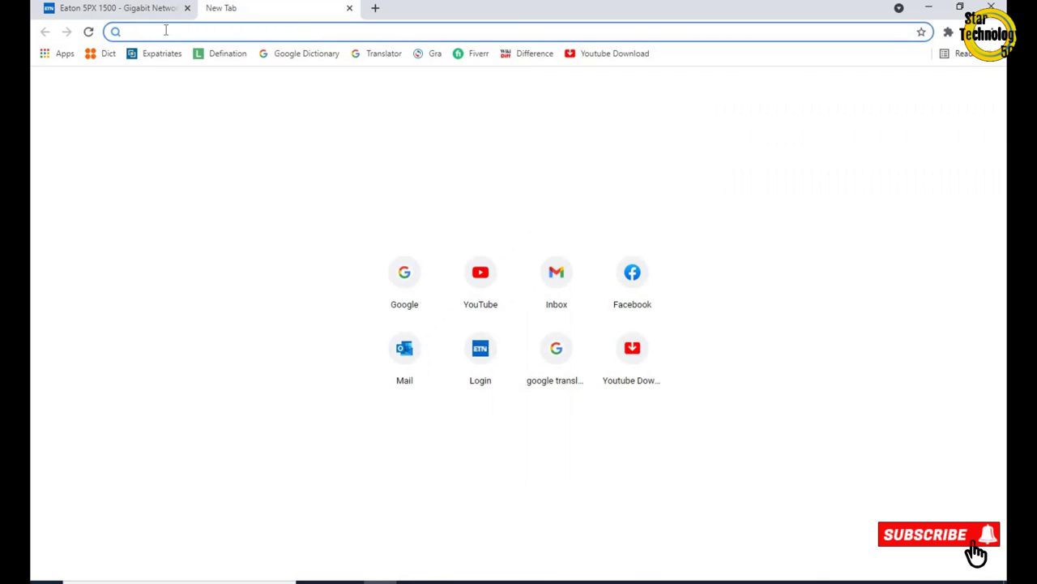
{"action": "type", "text": "192"}
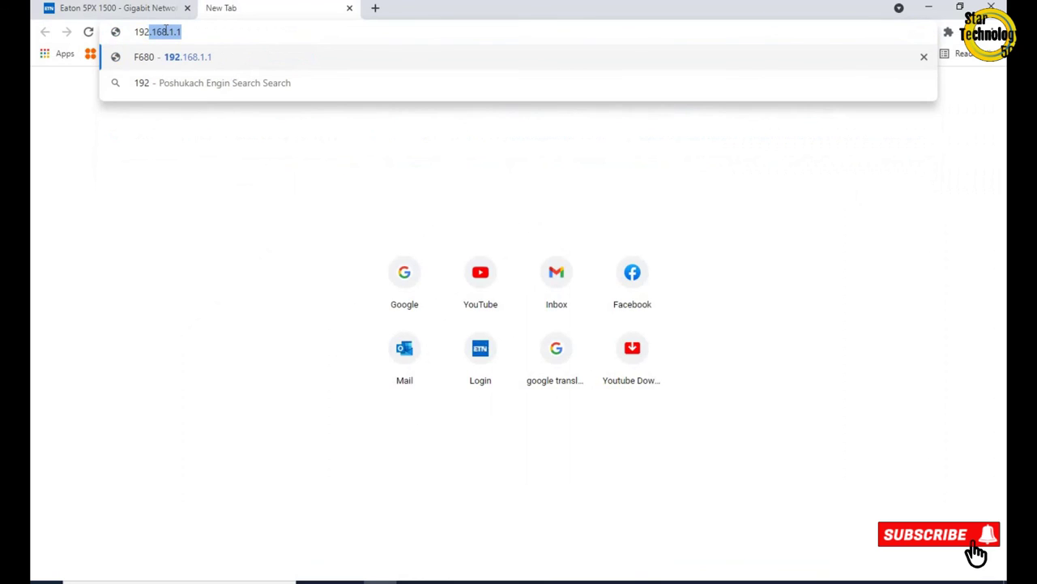
{"action": "type", "text": ".168.43"}
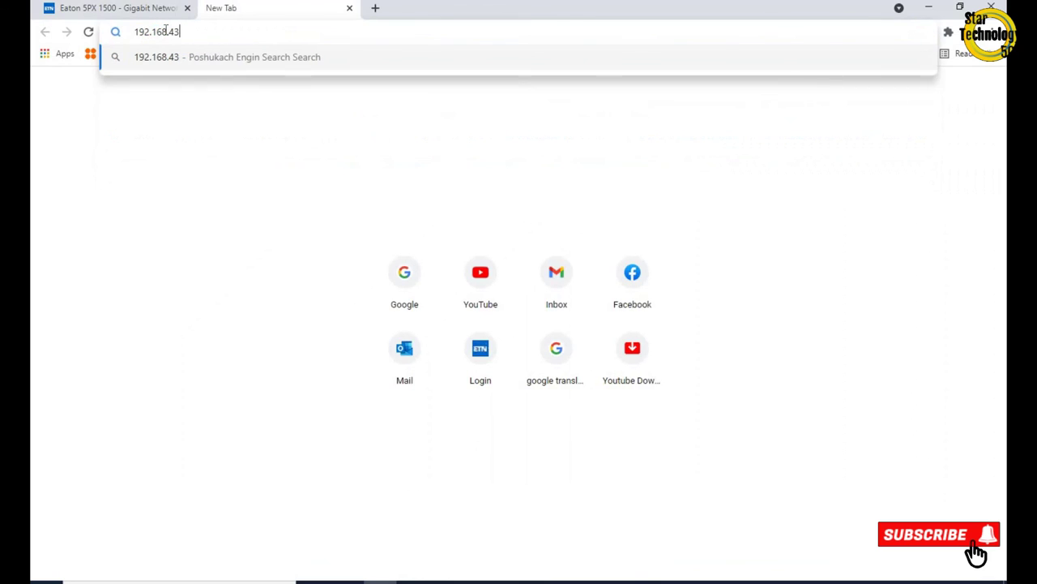
{"action": "type", "text": ".201"}
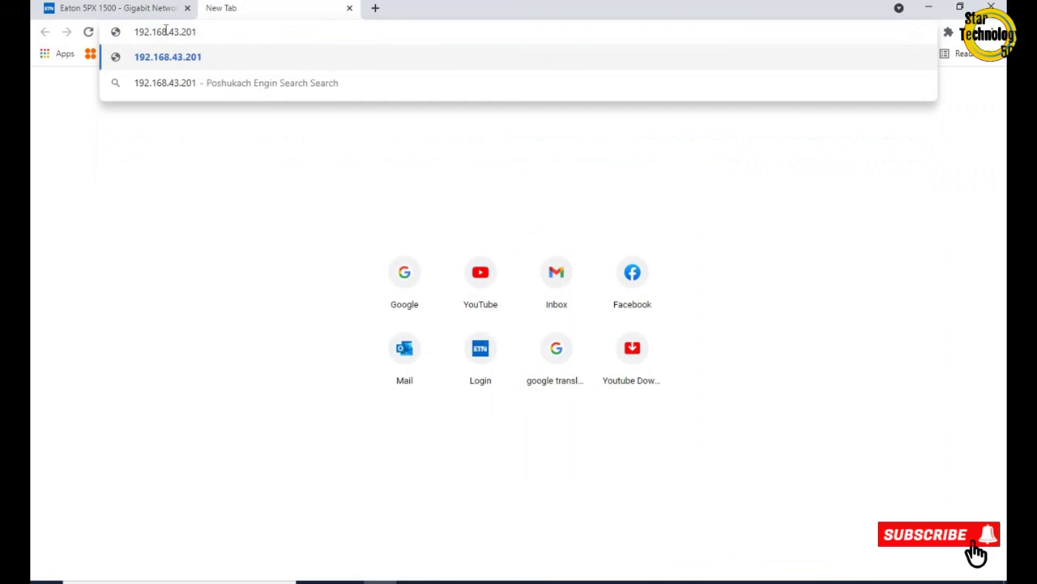
{"action": "key", "text": "Return"}
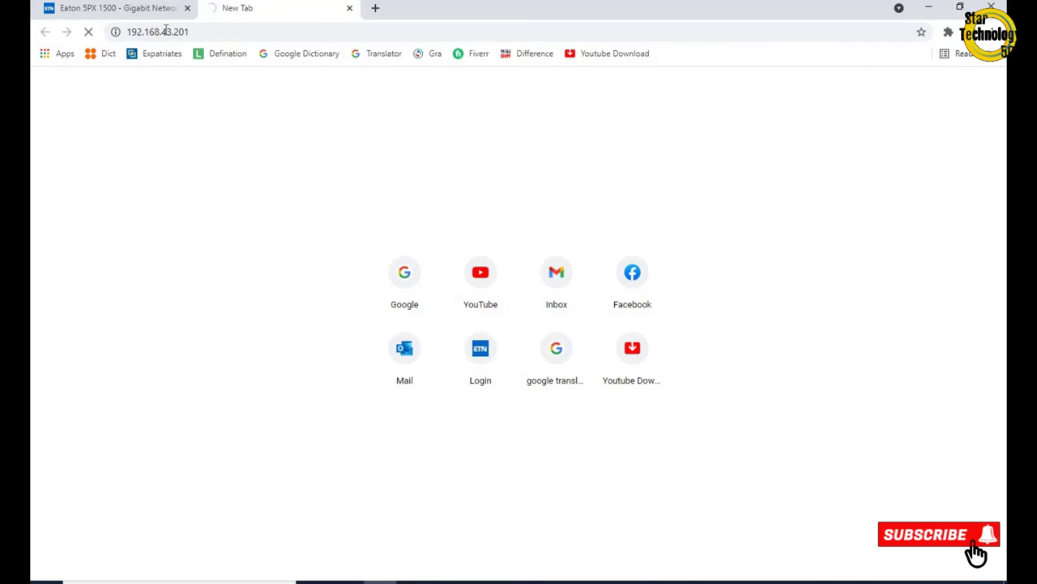
{"action": "left_click", "coordinate": [349, 395]}
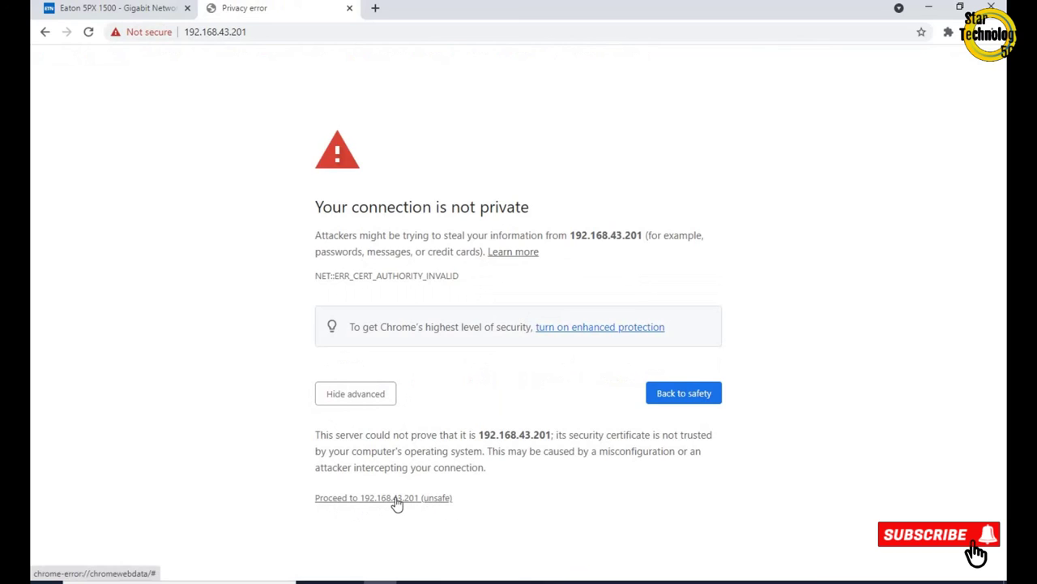
{"action": "left_click", "coordinate": [397, 497]}
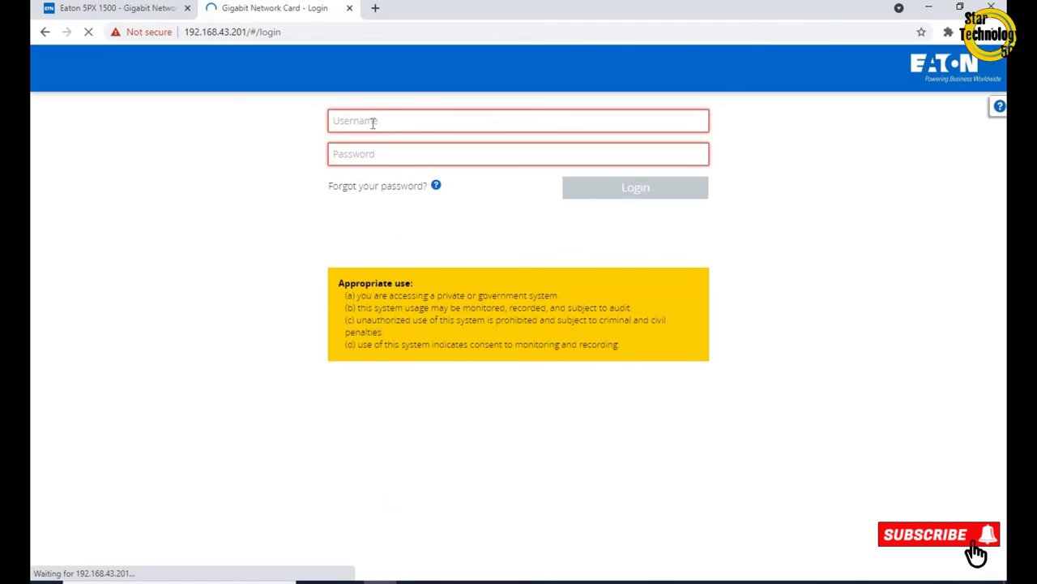
Log in with the autofilled saved username and the account password
{"action": "left_click", "coordinate": [373, 123]}
{"action": "left_click", "coordinate": [373, 161]}
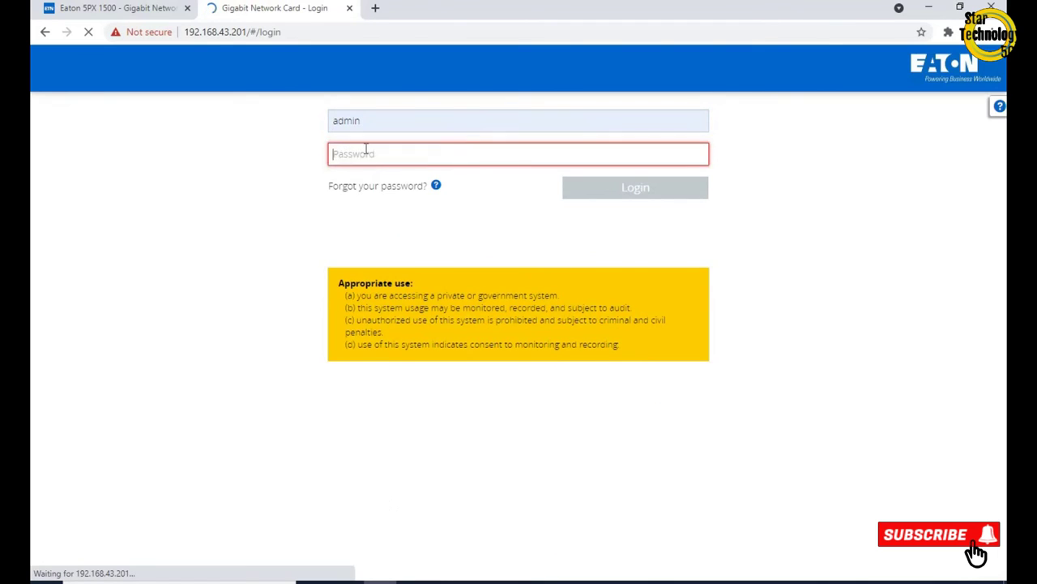
{"action": "left_click", "coordinate": [366, 150]}
{"action": "type", "text": "********"}
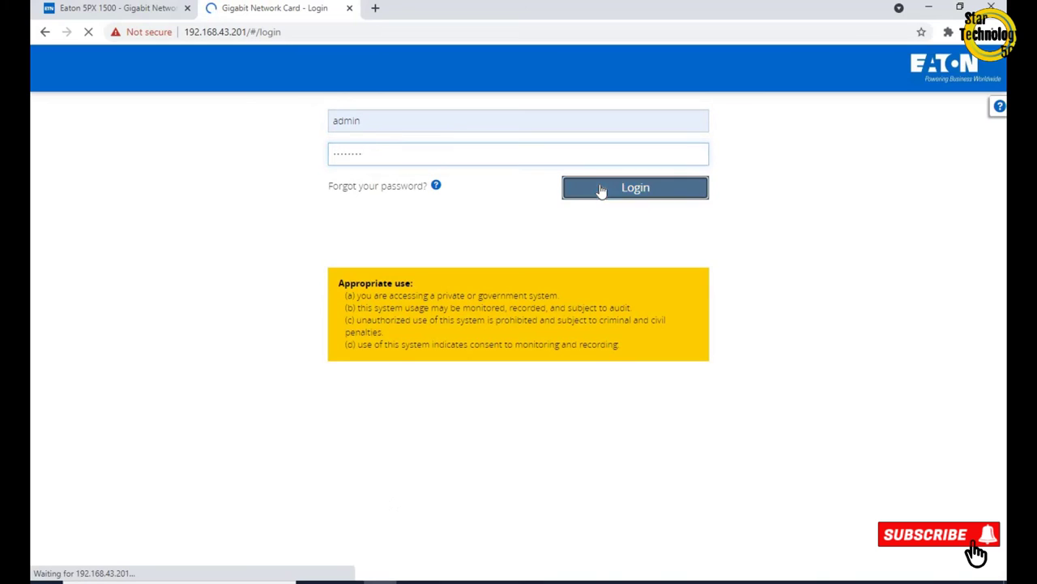
{"action": "left_click", "coordinate": [601, 190]}
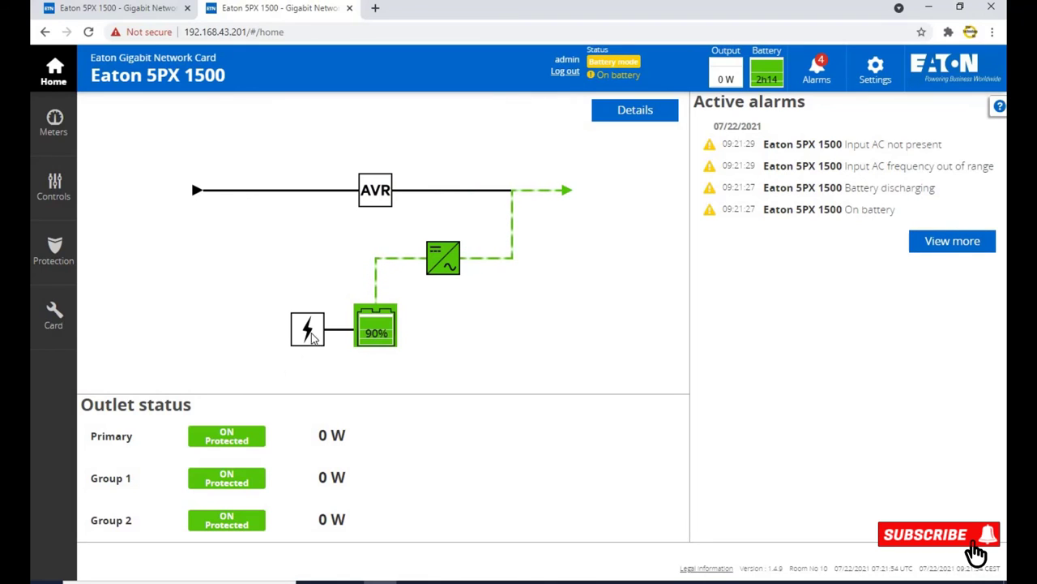
Open the Meters power page with main utility and output frequency and voltage readings
{"action": "left_click", "coordinate": [52, 129]}
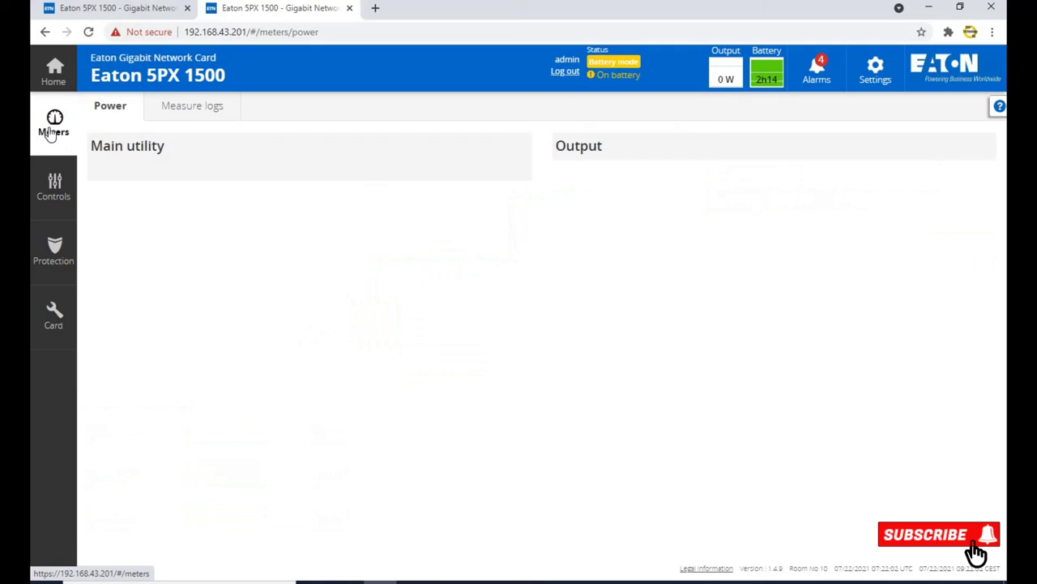